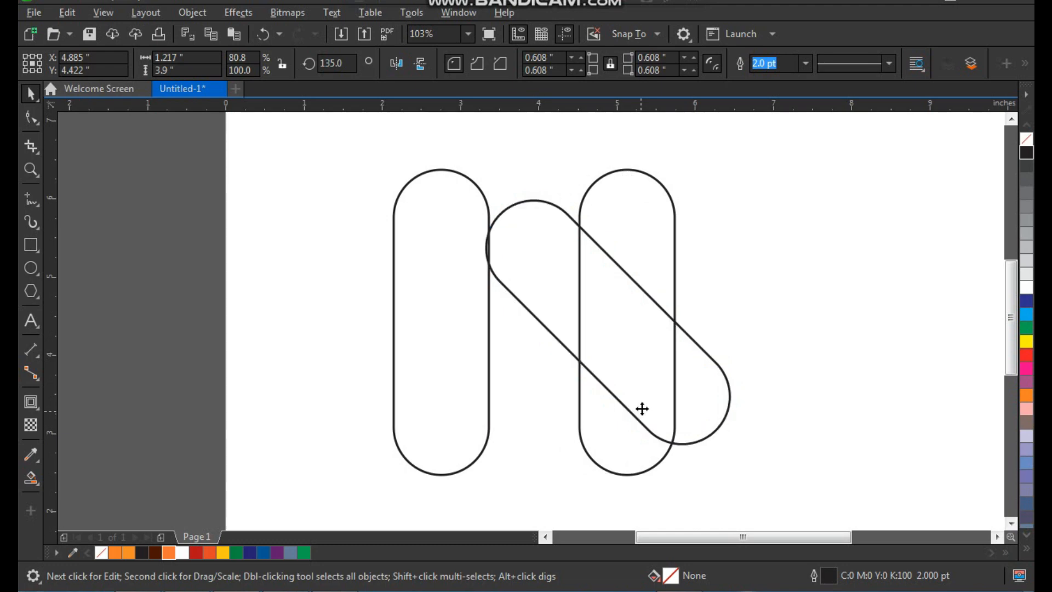
Step: Move the diagonal rounded bar so its upper end coincides with the rounded top of the left vertical bar
left_click_drag(524, 228, 431, 204)
left_click_drag(384, 142, 533, 287)
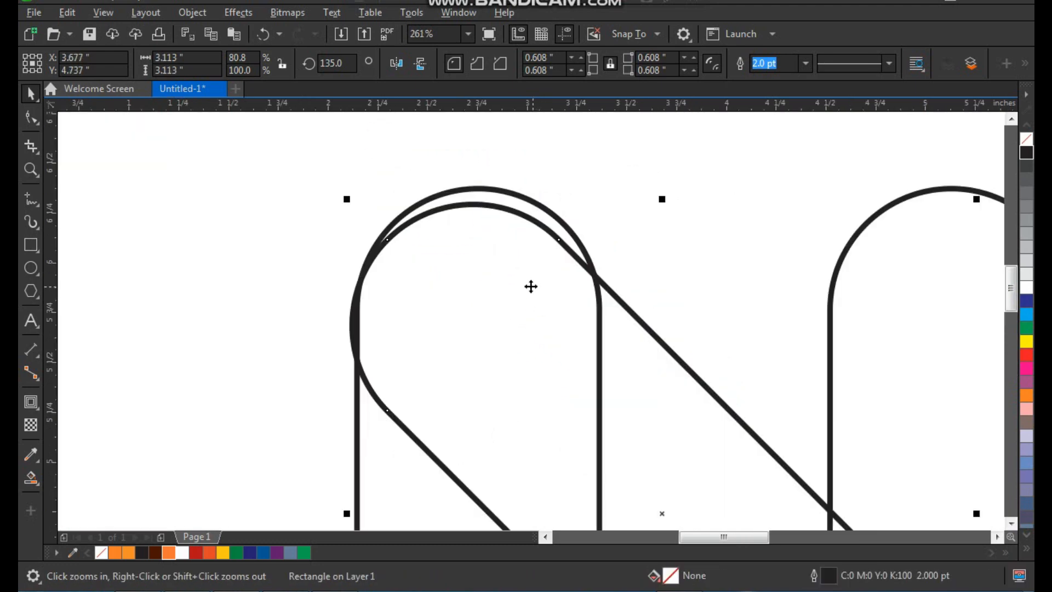
key("space")
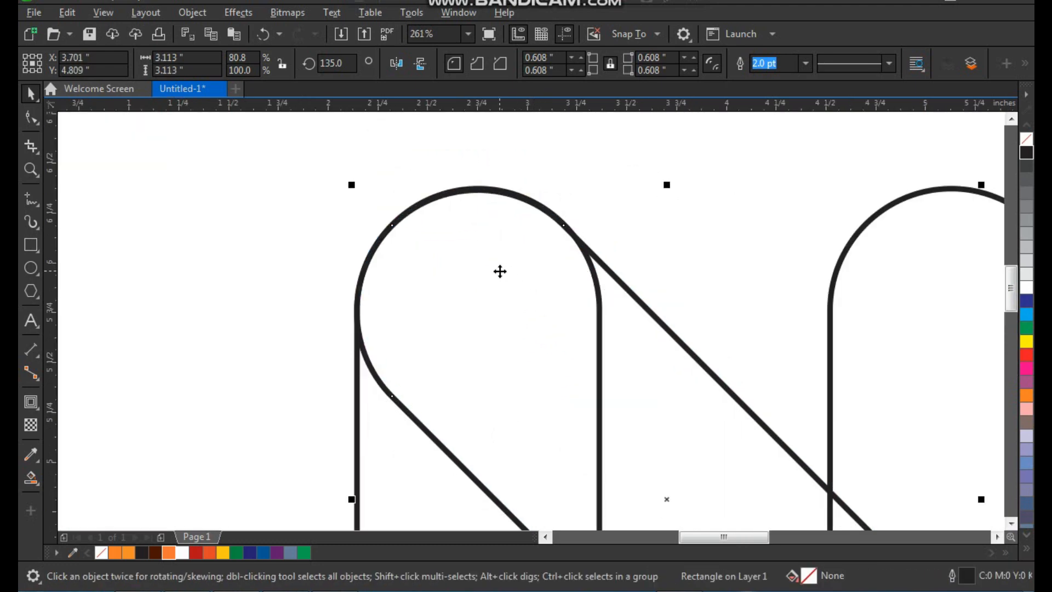
key("shift+F4")
key("F2")
left_click_drag(422, 207, 694, 467)
key("F2")
left_click_drag(677, 252, 389, 454)
scroll(566, 329, "down", 4)
scroll(611, 410, "up", 2)
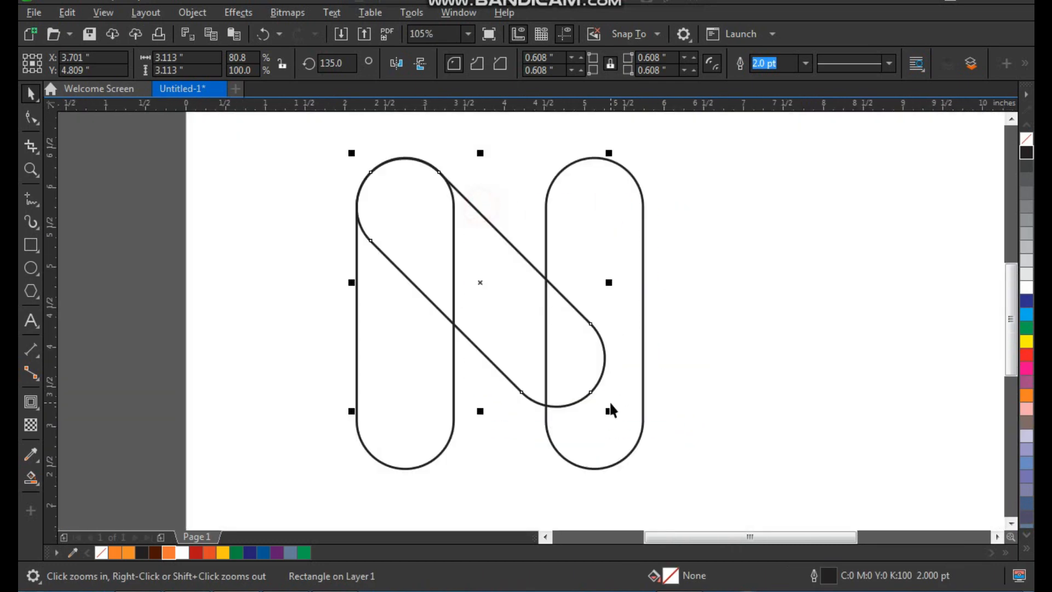
Step: Convert the diagonal rounded bar to curves and make all of its nodes cusp nodes
key("F10")
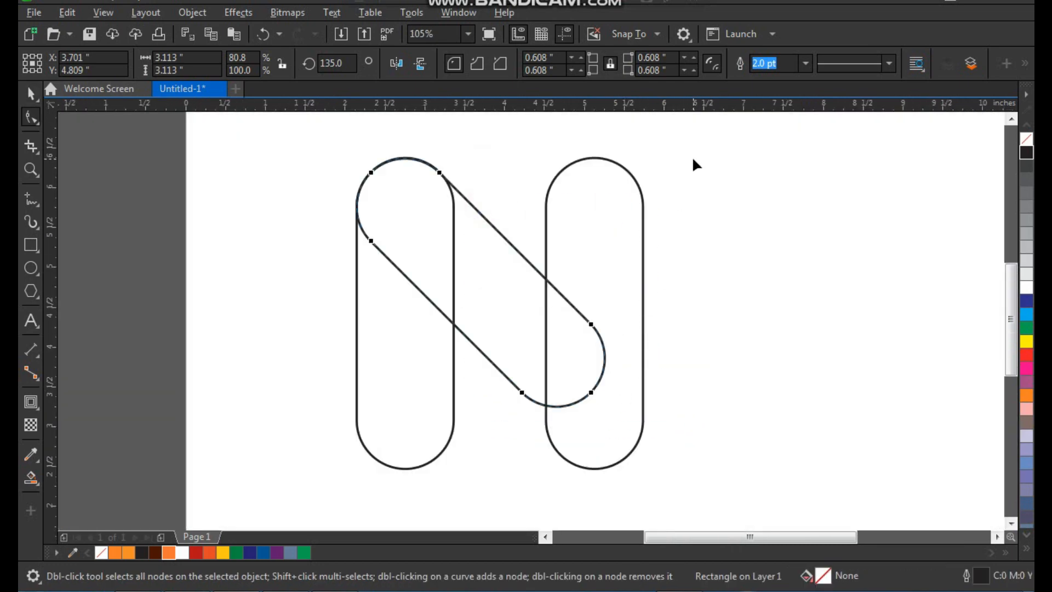
key("ctrl+q")
left_click_drag(699, 147, 337, 439)
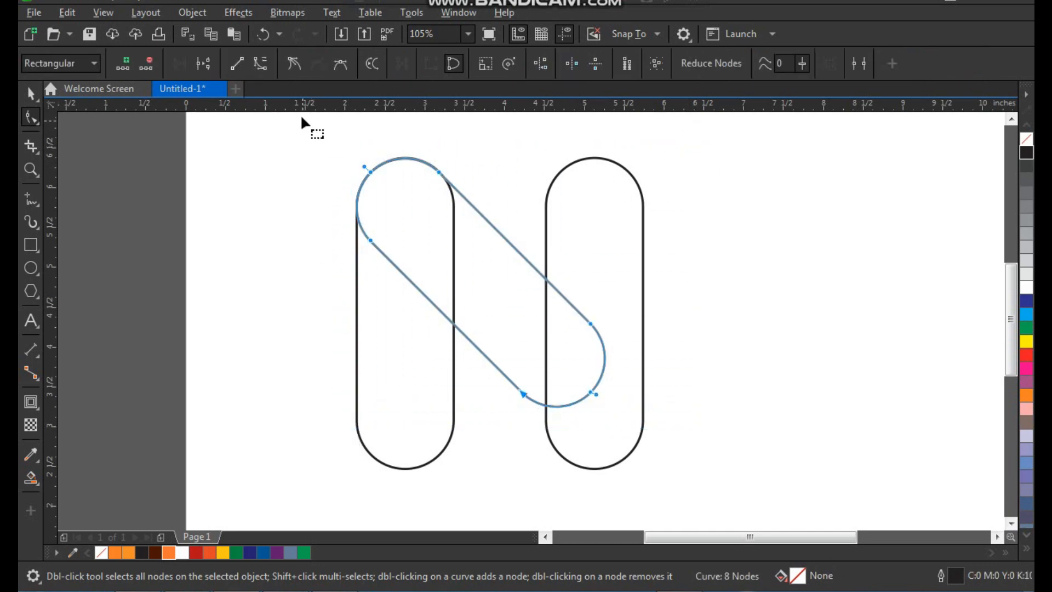
left_click(295, 63)
Step: Move the diagonal bar's lower-end nodes so that end coincides with the rounded bottom of the right vertical bar
left_click_drag(644, 288, 521, 429)
key("z")
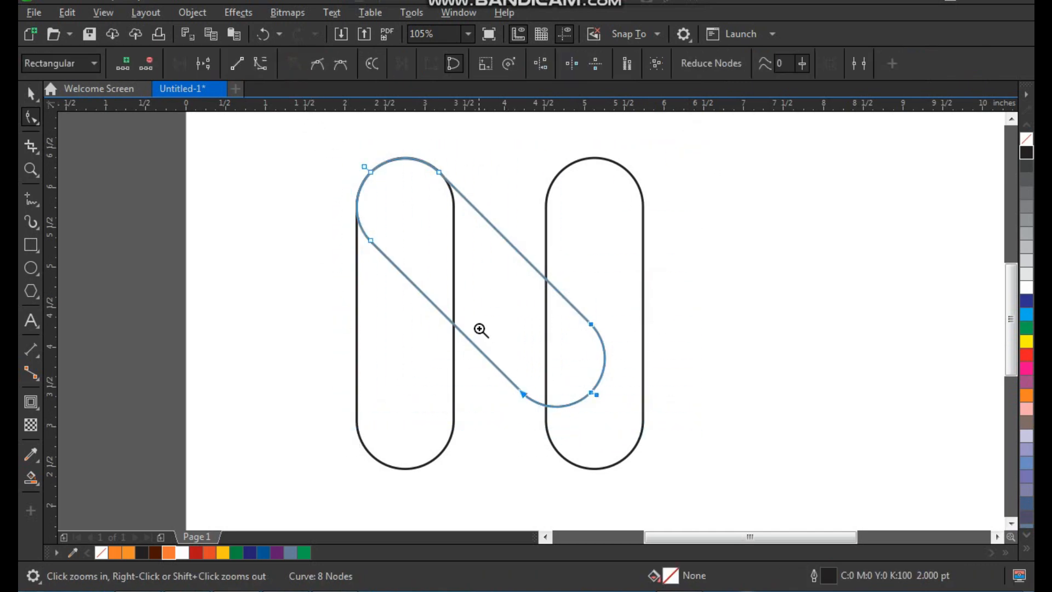
left_click(490, 335)
left_click_drag(426, 280, 519, 431)
key("space")
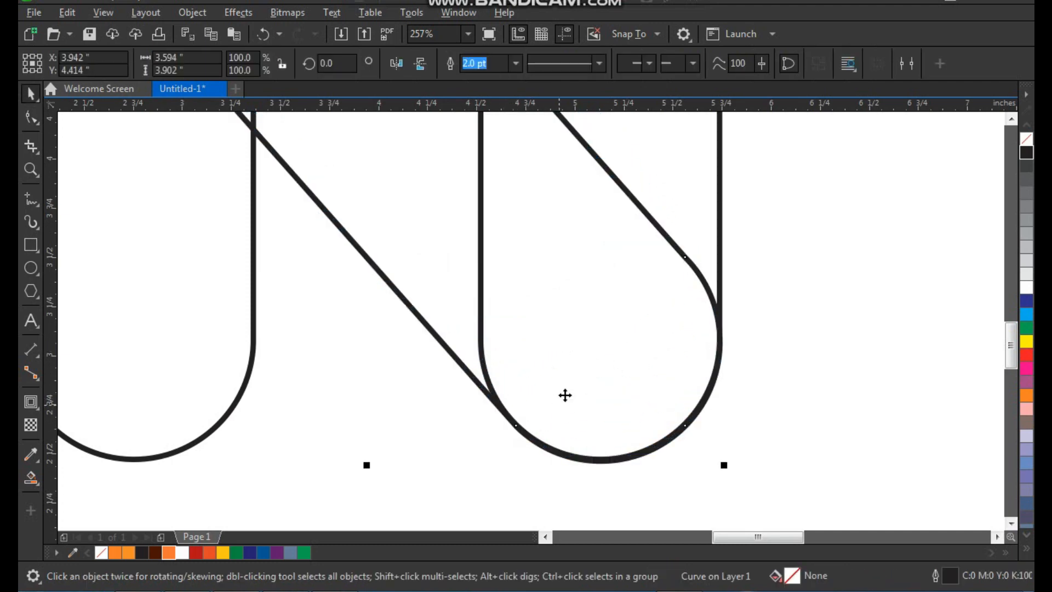
key("shift+F4")
left_click(669, 293)
Step: Draw a straight Bézier line from the diagonal's upper edge to just beyond the right bar's outer edge
key("F2")
left_click_drag(650, 179, 420, 437)
left_click(743, 257)
key("F2")
left_click_drag(513, 250, 657, 400)
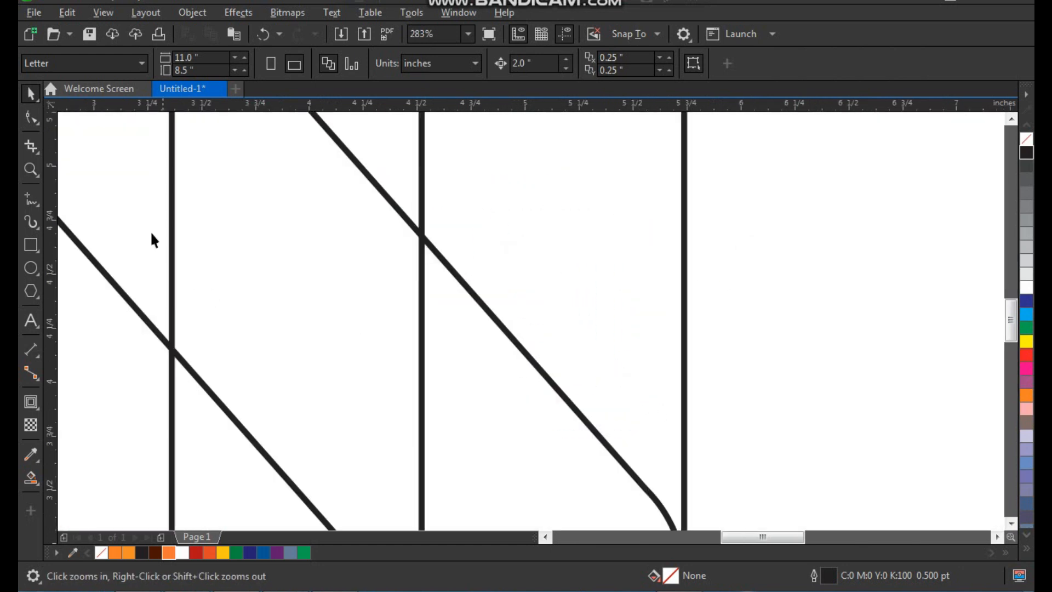
left_click(41, 202)
left_click(39, 227)
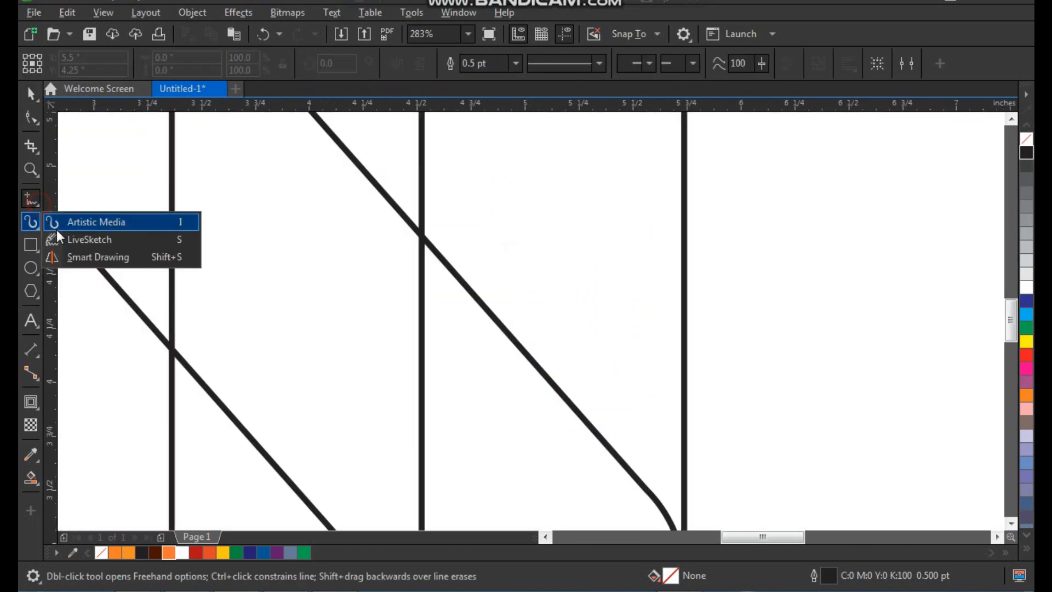
left_click(36, 204)
left_click(74, 236)
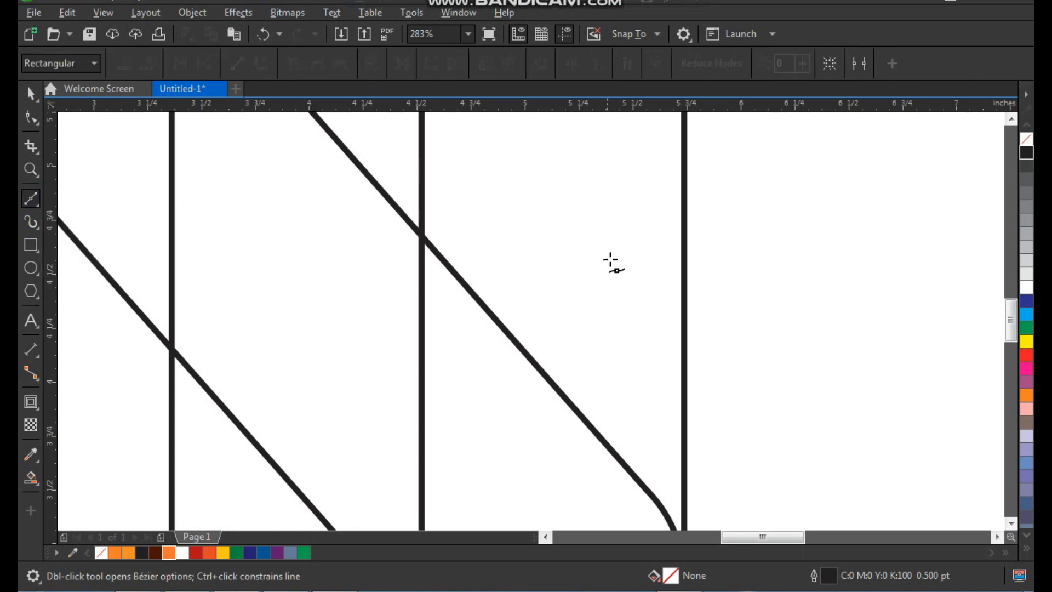
left_click(553, 391)
left_click(694, 239)
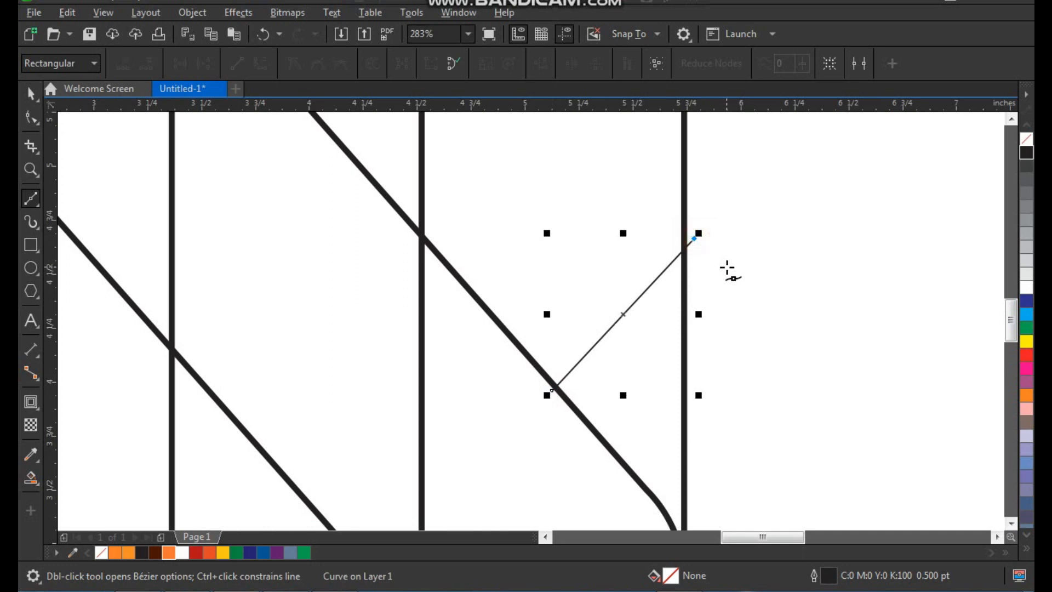
Step: Convert the new straight line to a curve and bow its middle down towards the right bar's lower end
key("space")
key("F10")
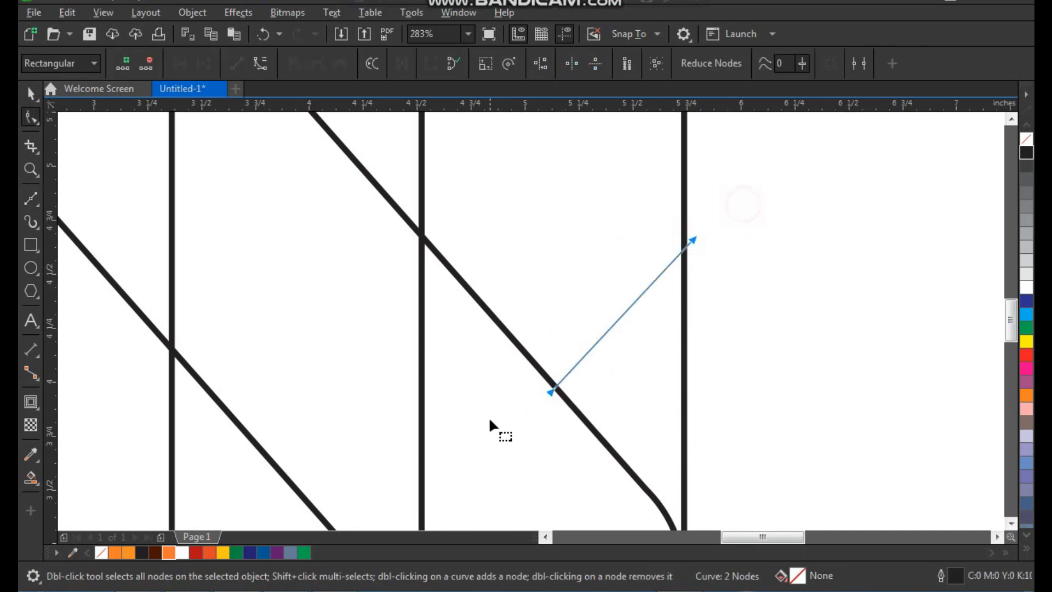
left_click(262, 63)
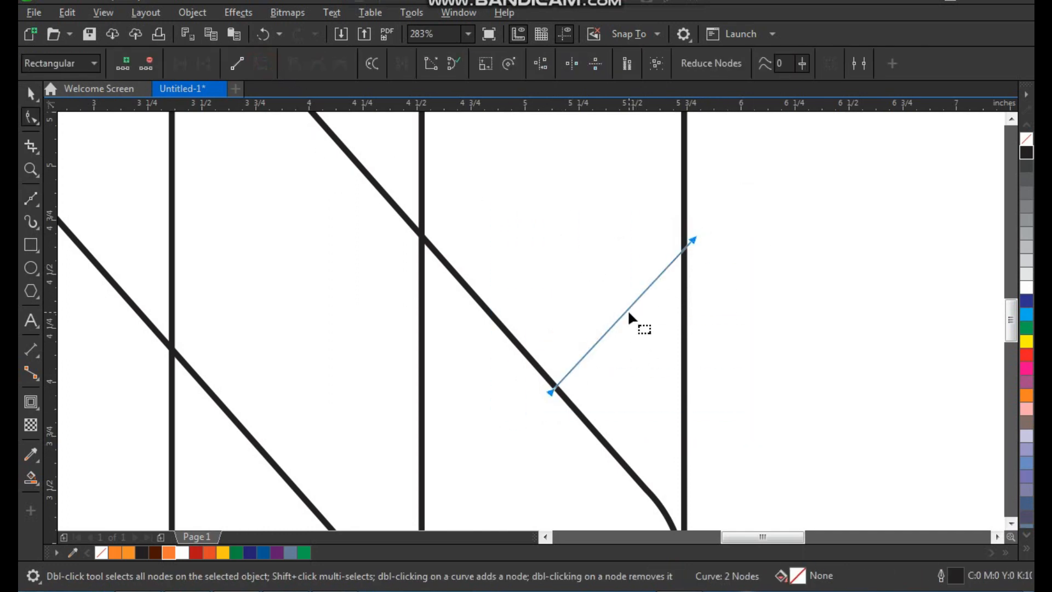
left_click_drag(626, 315, 646, 365)
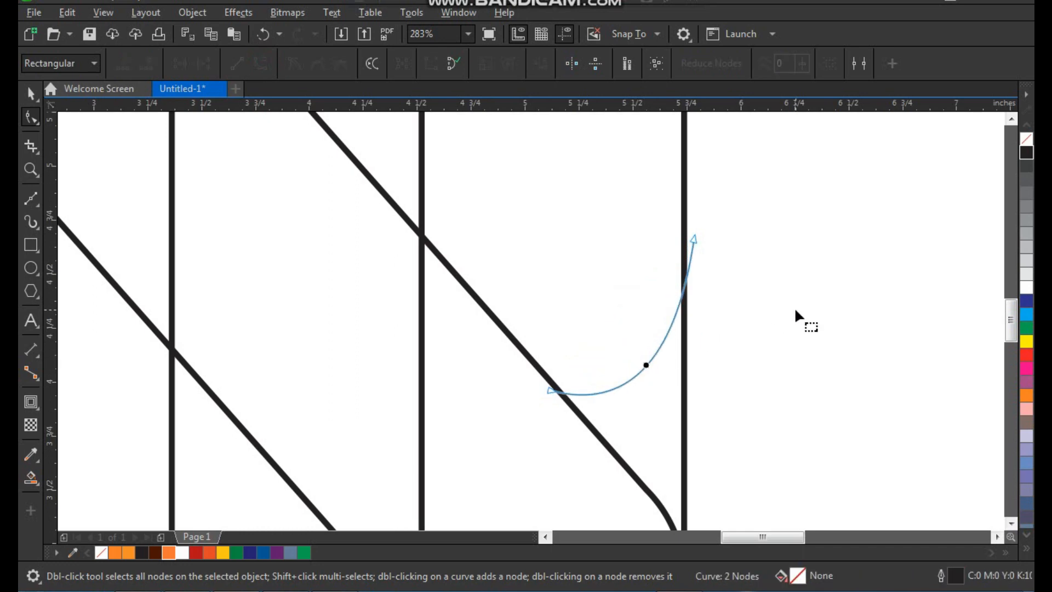
Step: Set the outline width of the curved line across the right bar to 2.0 pt
scroll(796, 317, "down", 3)
key("space")
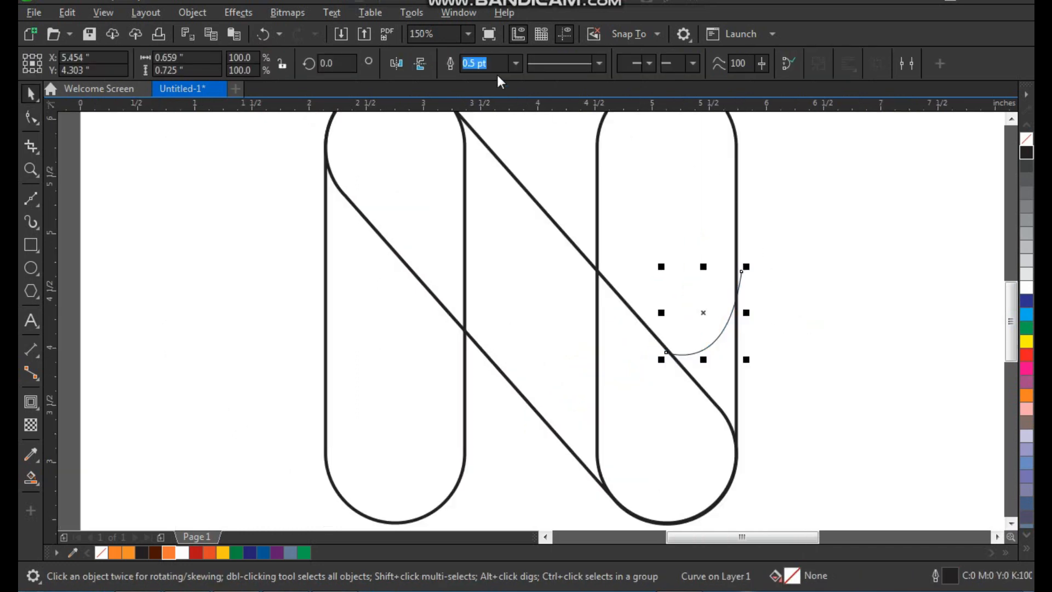
left_click(517, 63)
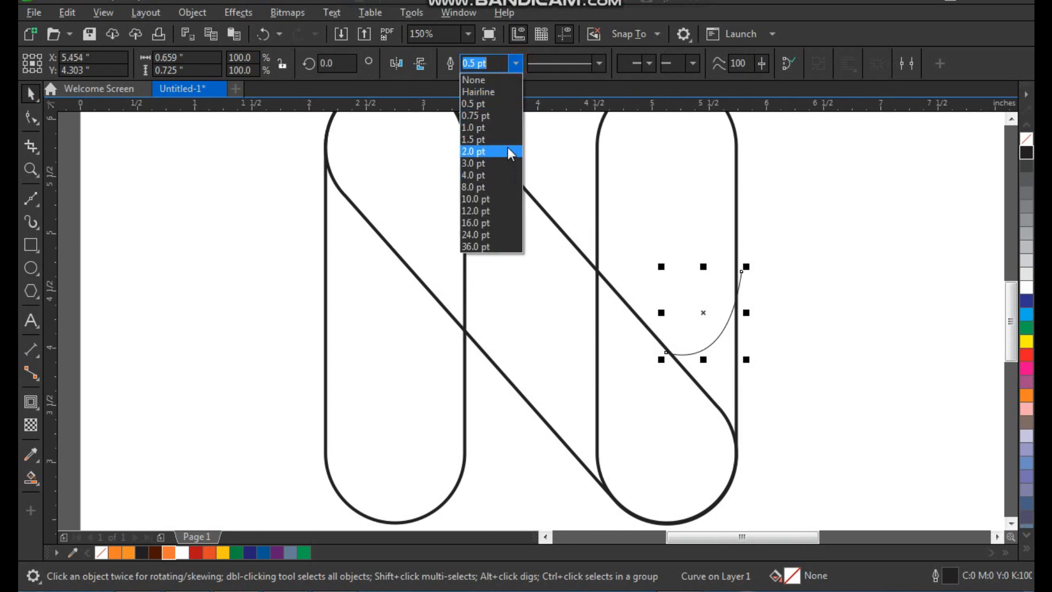
left_click(507, 141)
left_click(822, 236)
scroll(750, 302, "down", 1)
Step: Draw a Bézier line, about 0.73 in wide and 1.13 in high, from the left bar's inner edge to the diagonal's upper edge
key("F2")
left_click_drag(792, 174, 530, 442)
left_click_drag(376, 183, 659, 394)
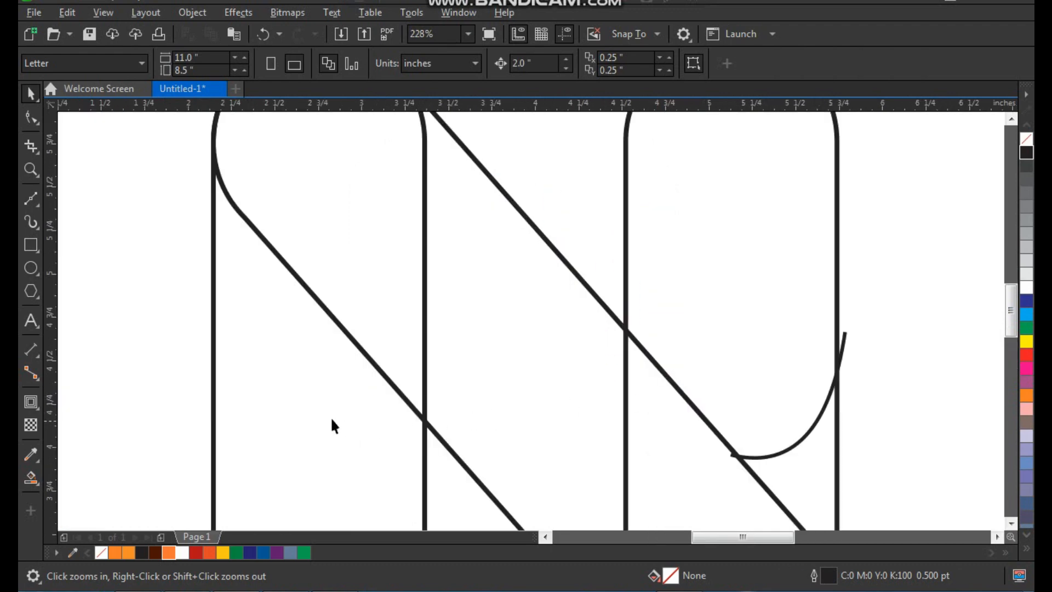
left_click(32, 199)
left_click(426, 434)
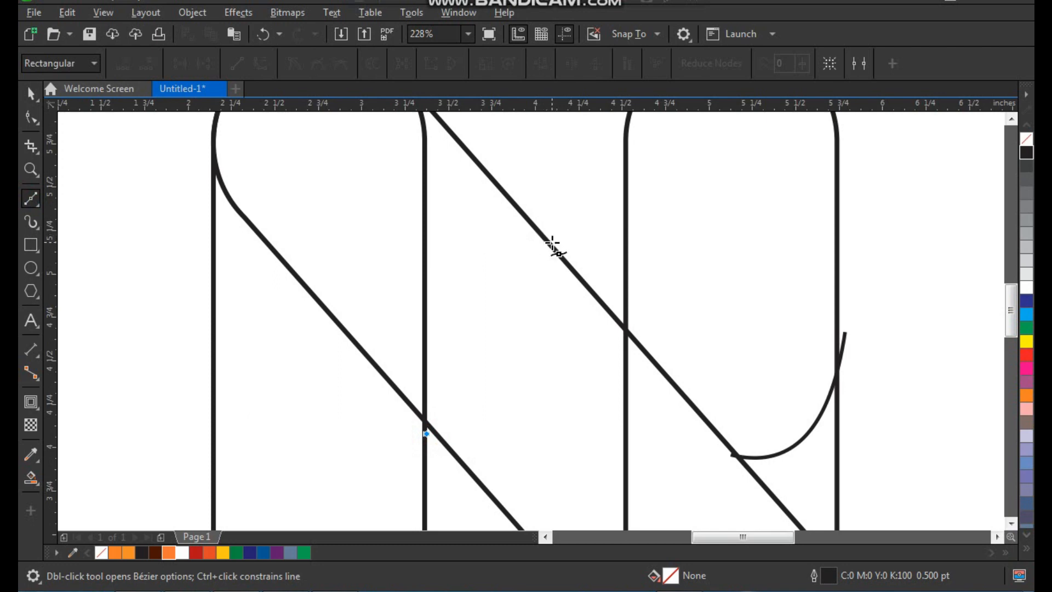
left_click(553, 240)
key("space")
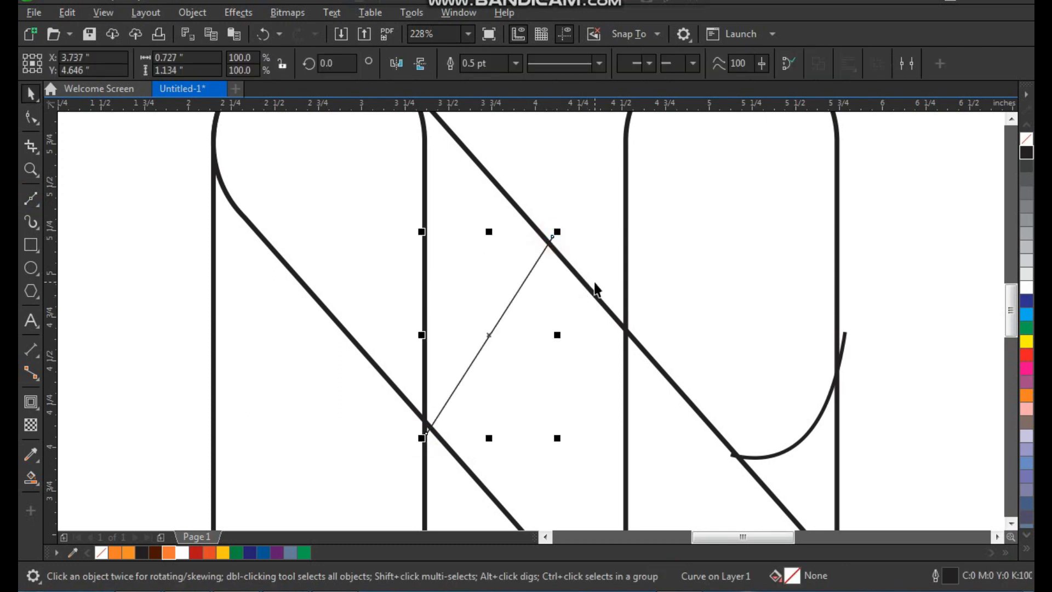
Step: Convert the line across the diagonal to a curve and bow its middle up towards the left bar
key("F10")
left_click_drag(618, 204, 378, 466)
left_click(262, 65)
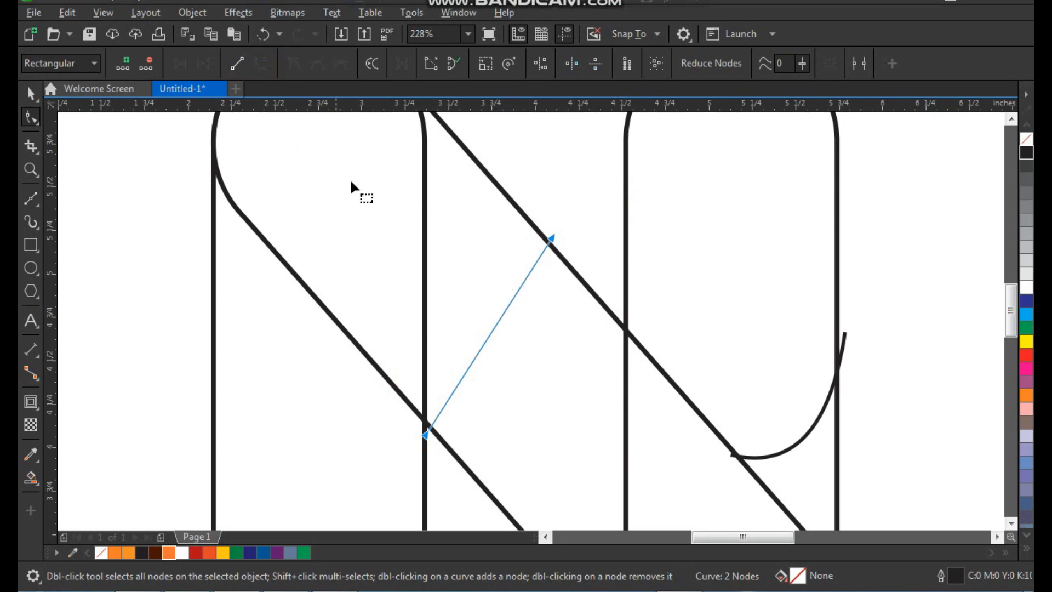
left_click_drag(513, 303, 464, 282)
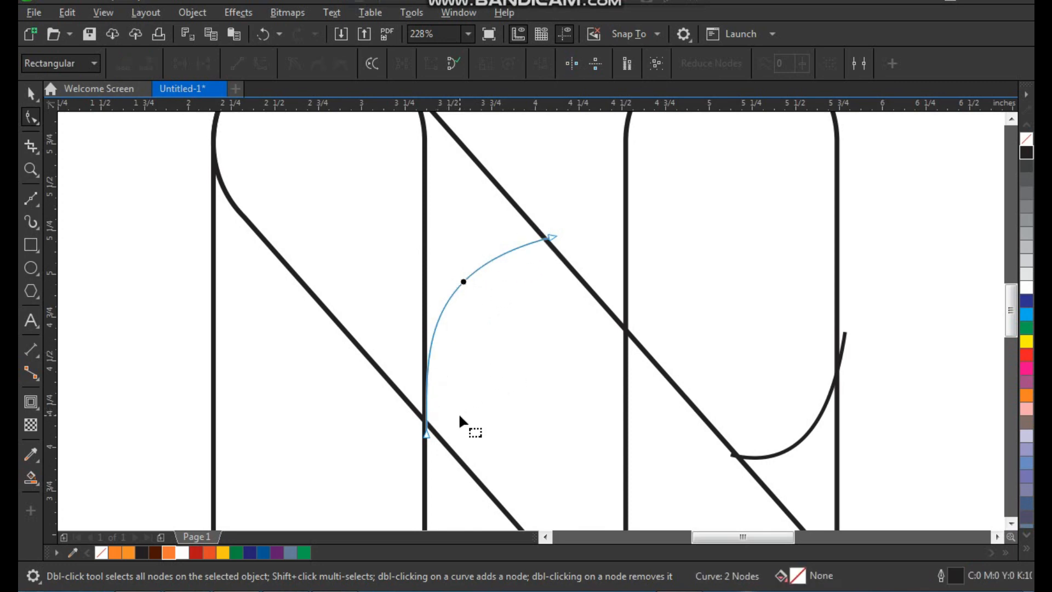
key("space")
left_click(565, 180)
Step: Smart Fill the left bar's two regions and the diagonal's area above the curve with blue-grey
key("F3")
key("F2")
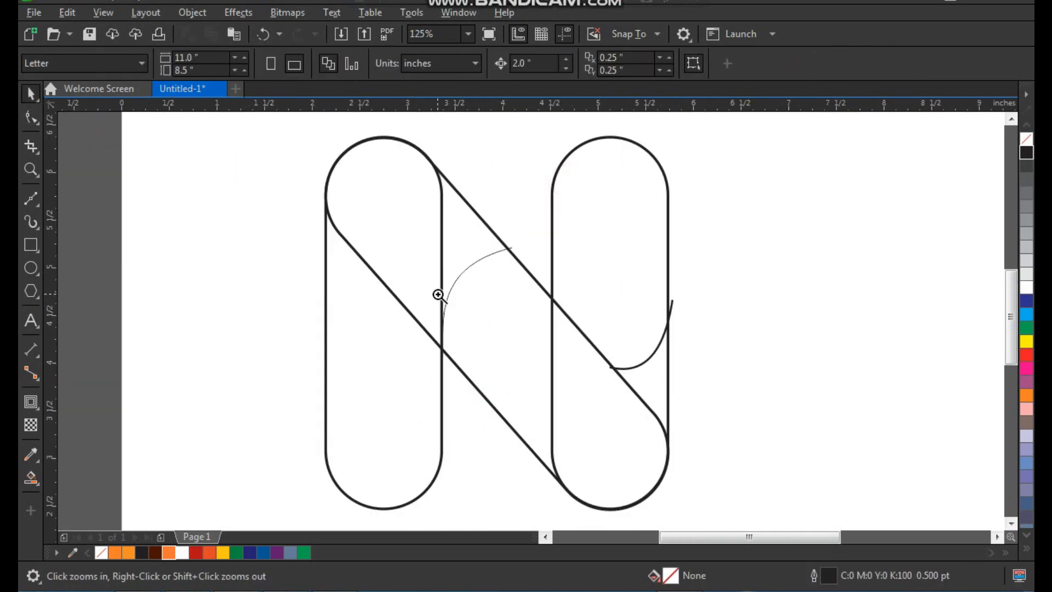
right_click(637, 411)
left_click_drag(697, 225, 437, 486)
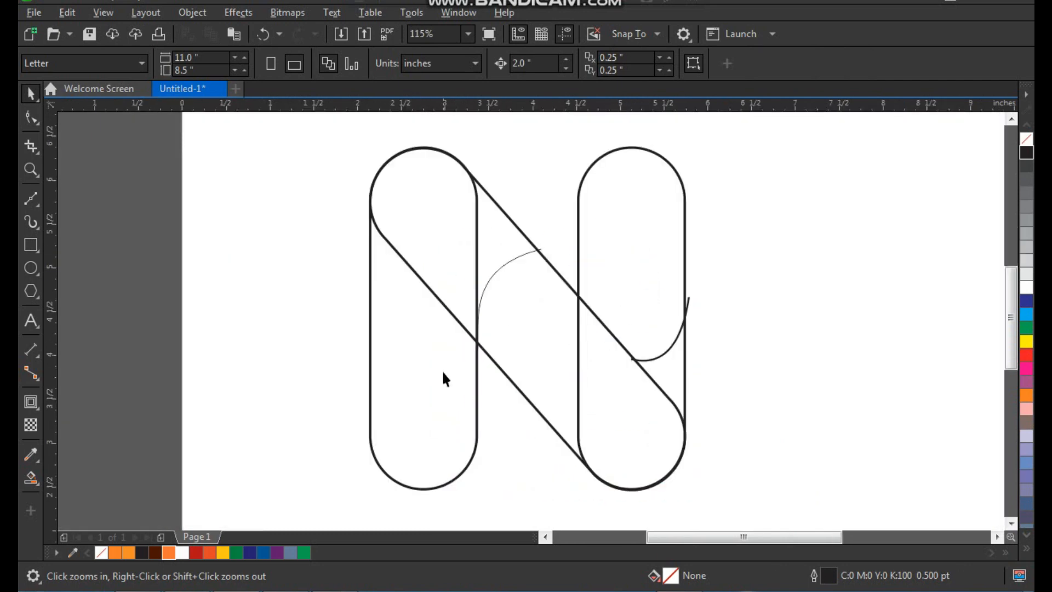
left_click(31, 477)
left_click(413, 356)
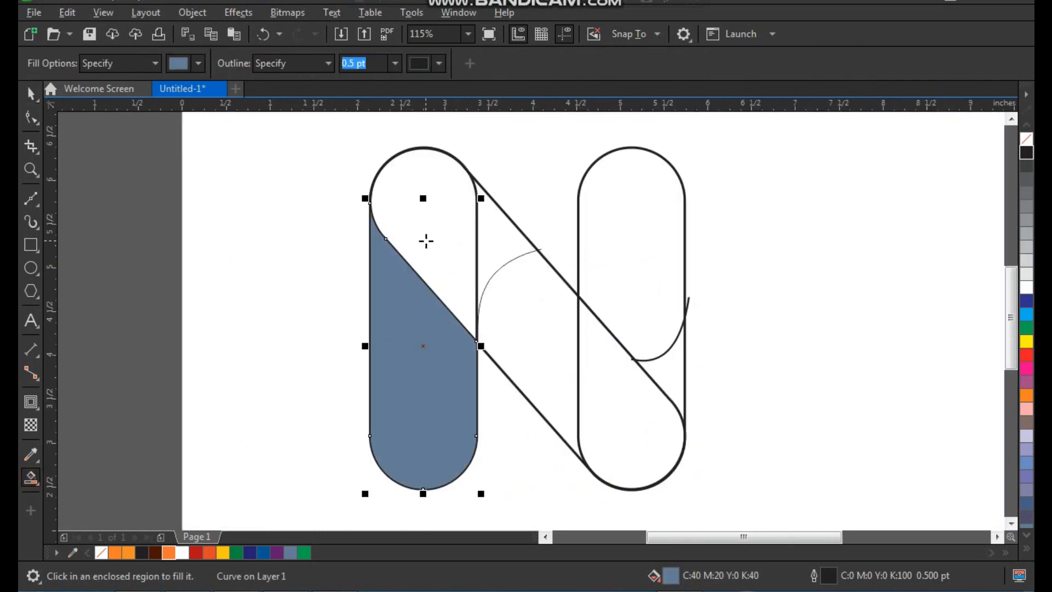
left_click(426, 241)
left_click(496, 244)
key("space")
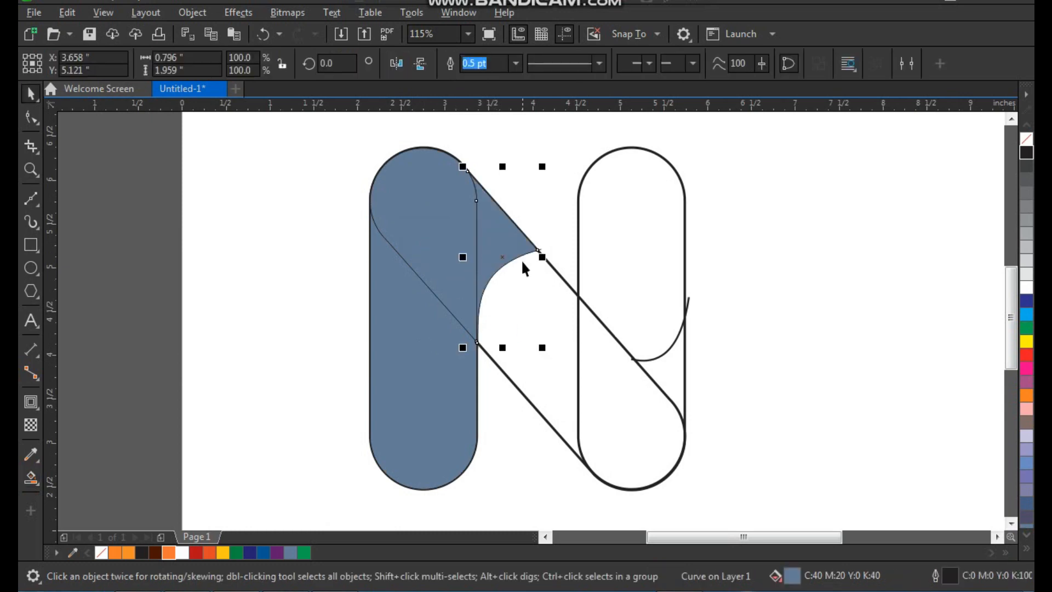
Step: Weld the three blue-grey pieces of the left part of the N into one shape
left_click(396, 334)
left_click(436, 244, "shift")
left_click(494, 238, "shift")
left_click_drag(496, 237, 479, 237)
key("ctrl+z")
left_click(483, 63)
left_click(532, 167)
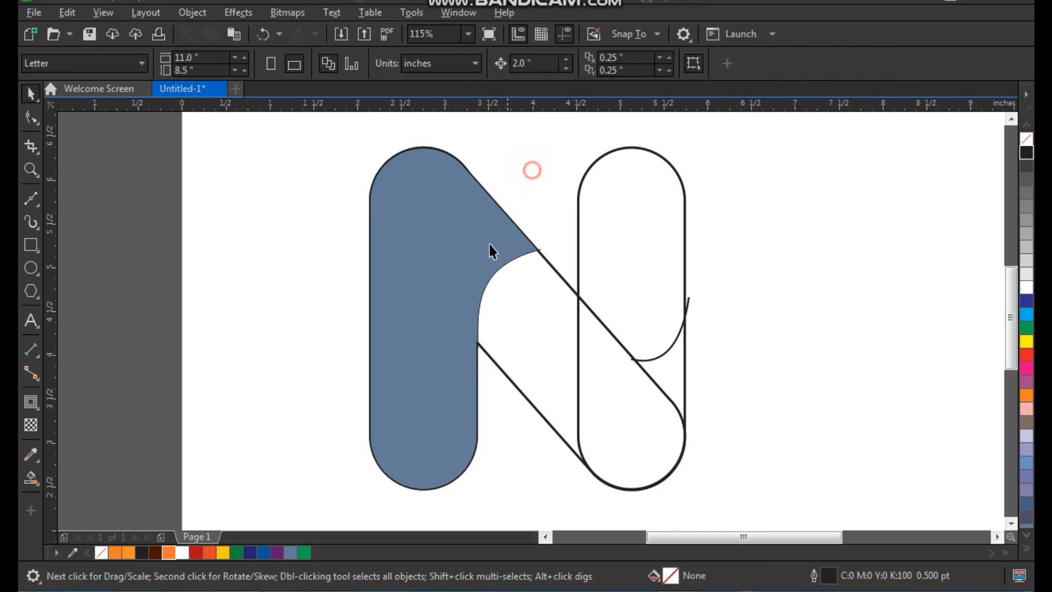
Step: Smart Fill the rest of the diagonal, its lower end and the corner beneath the right curve with blue-grey
left_click(31, 479)
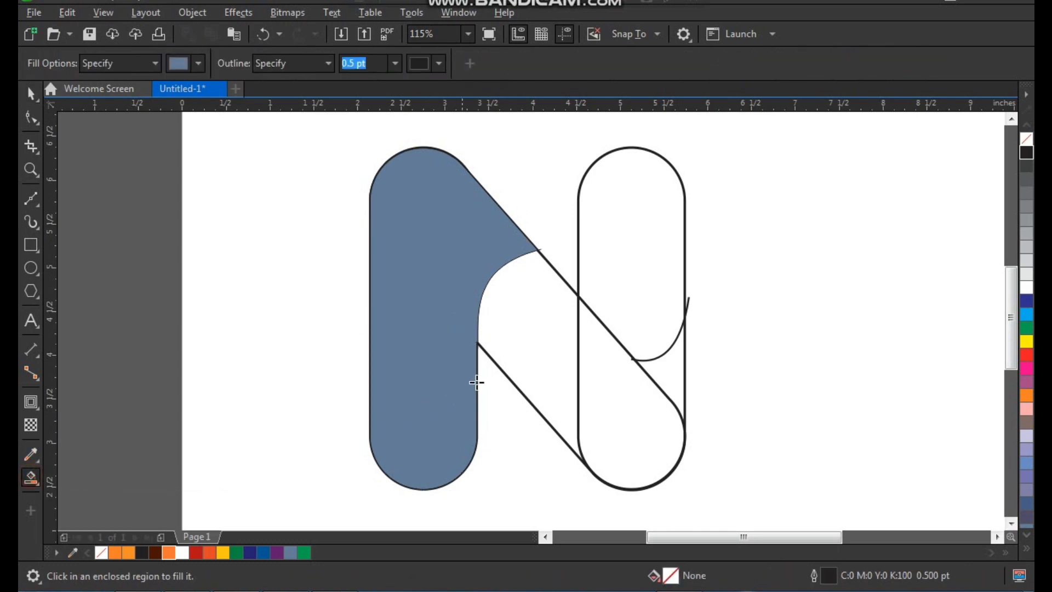
left_click(547, 355)
left_click(594, 400)
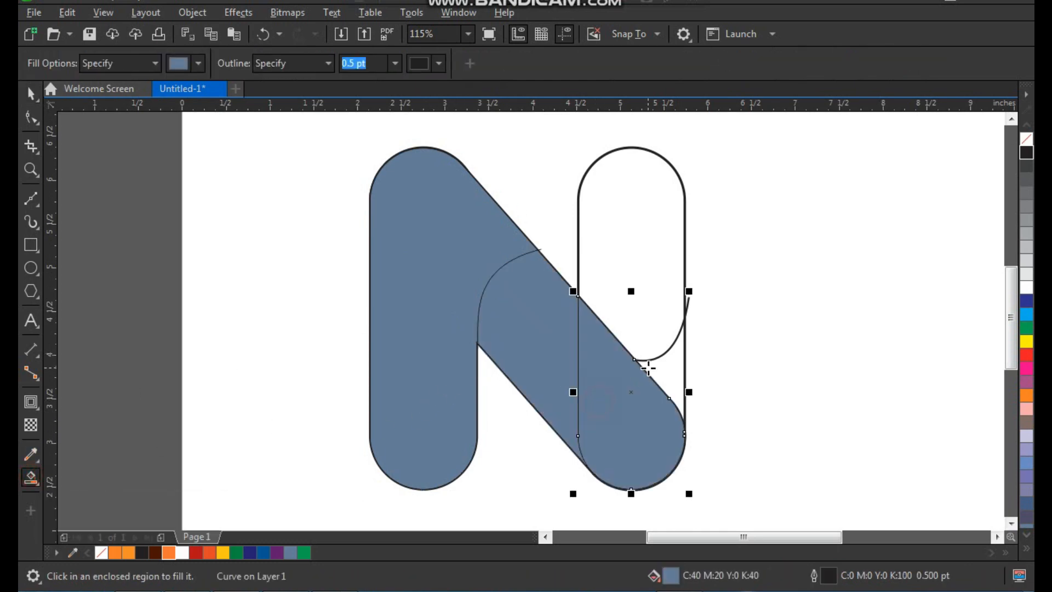
left_click(661, 373)
key("space")
Step: Weld the three filled pieces of the diagonal and lower-right corner into one shape
left_click(559, 360)
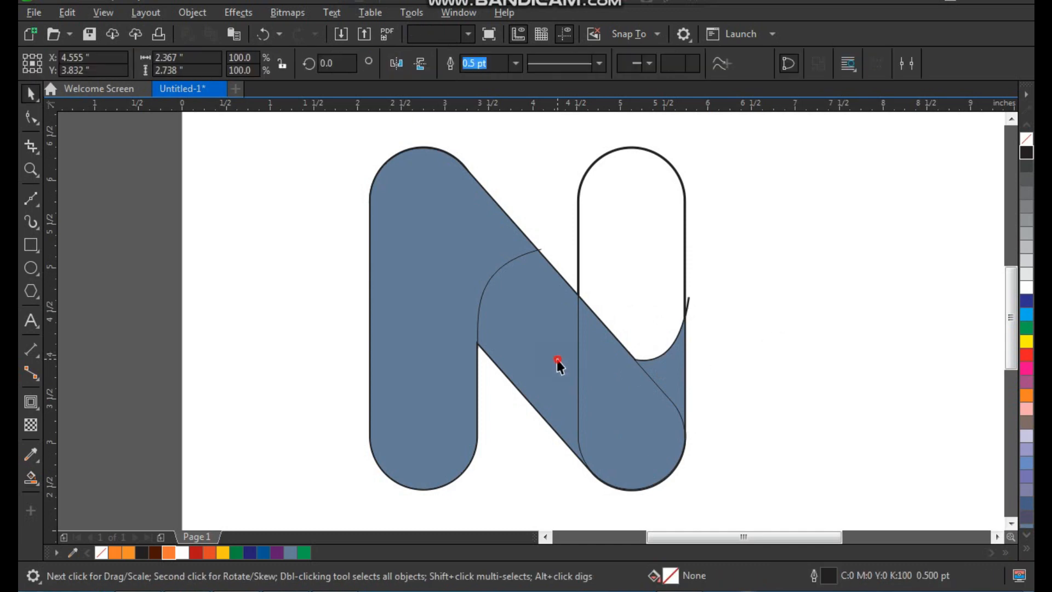
left_click(621, 412, "shift")
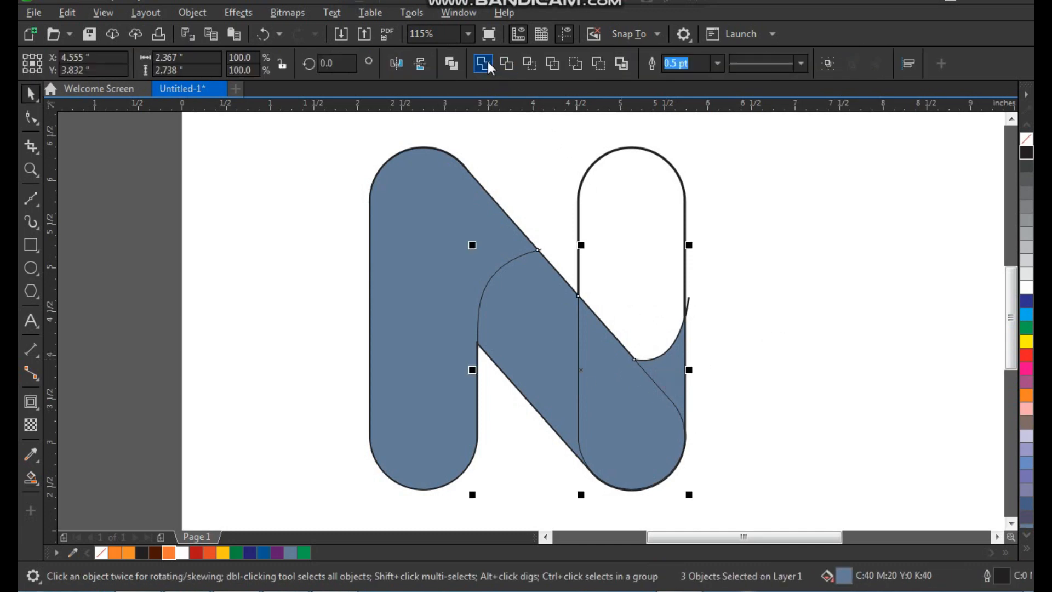
left_click(483, 63)
left_click(649, 290)
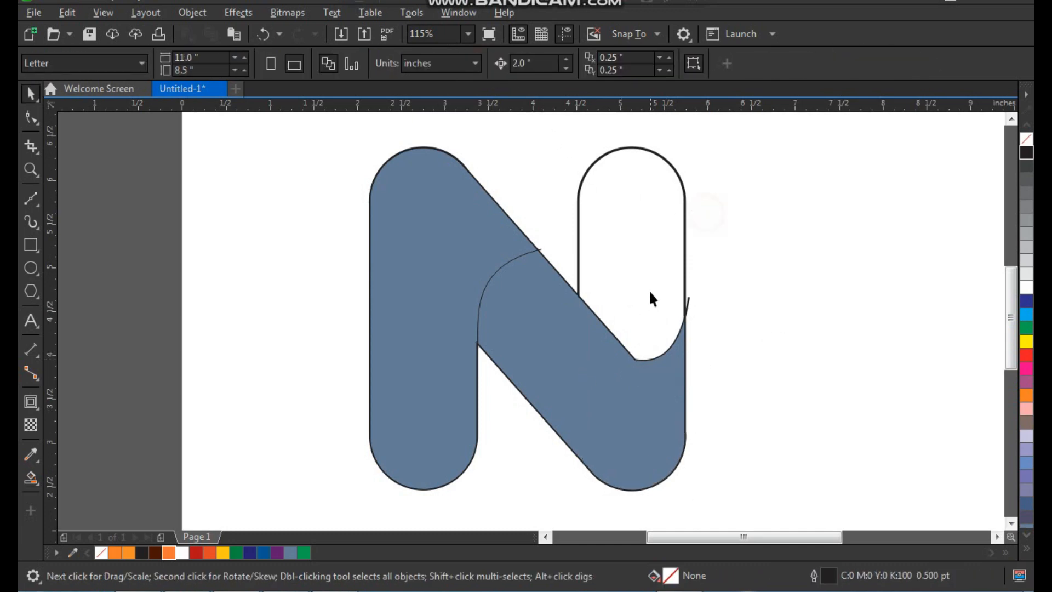
Step: Smart Fill the remaining upper region of the right bar with blue-grey
left_click(31, 479)
left_click(641, 247)
key("space")
left_click(784, 285)
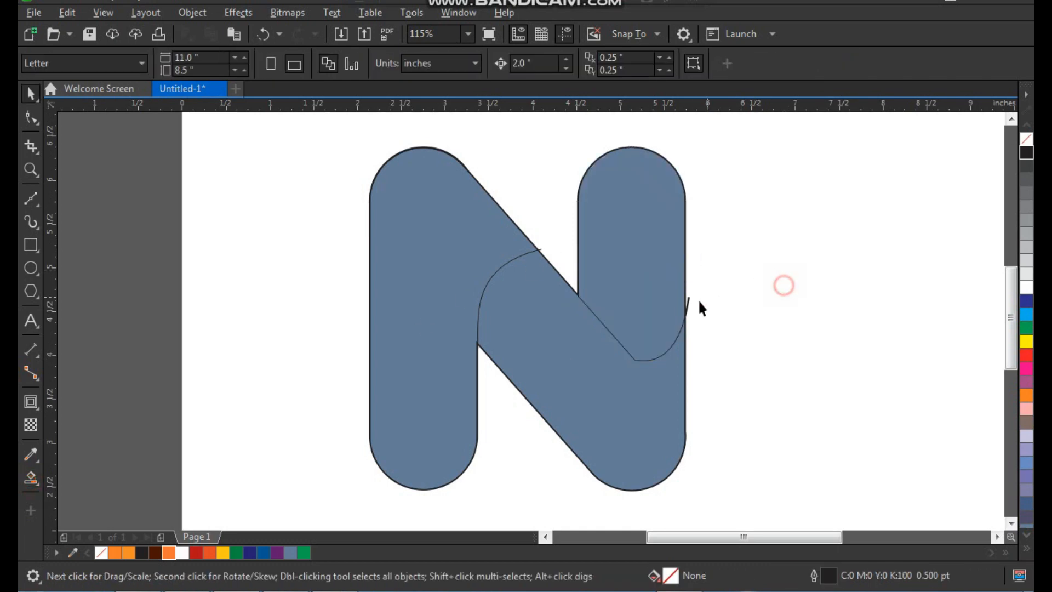
Step: Move the three filled N pieces aside to the right and delete the leftover construction outlines
left_click(652, 303)
left_click(621, 422, "shift")
left_click(423, 434, "shift")
left_click_drag(413, 412, 791, 407)
left_click_drag(715, 132, 352, 495)
key("Delete")
Step: Move the three filled N pieces together back to the left, into the area where the outlines were
left_click(820, 278)
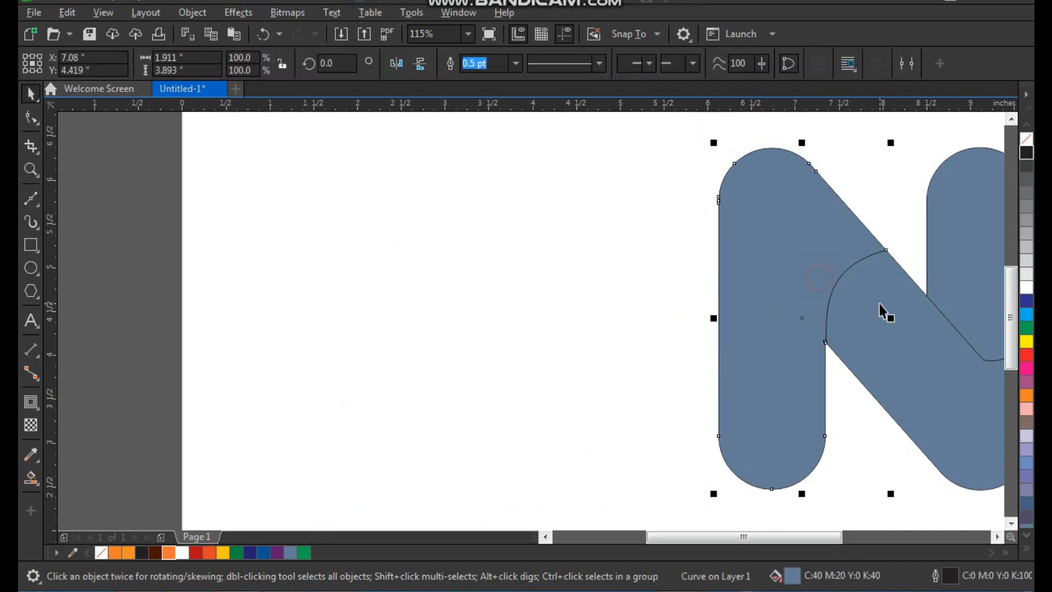
left_click(880, 304, "shift")
left_click(960, 267, "shift")
left_click_drag(961, 274, 641, 277)
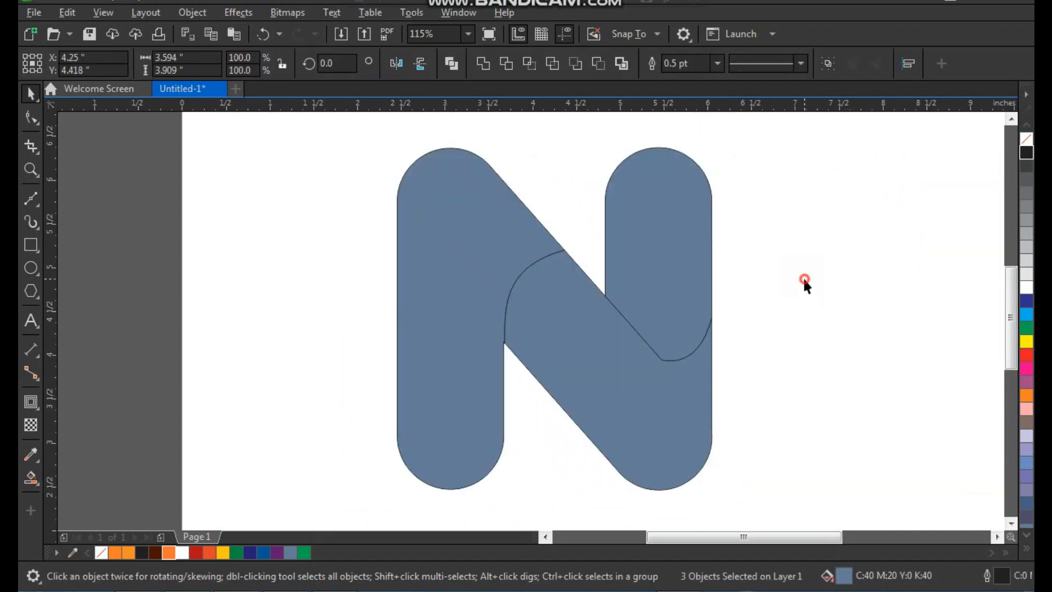
left_click(470, 345)
key("ctrl+z")
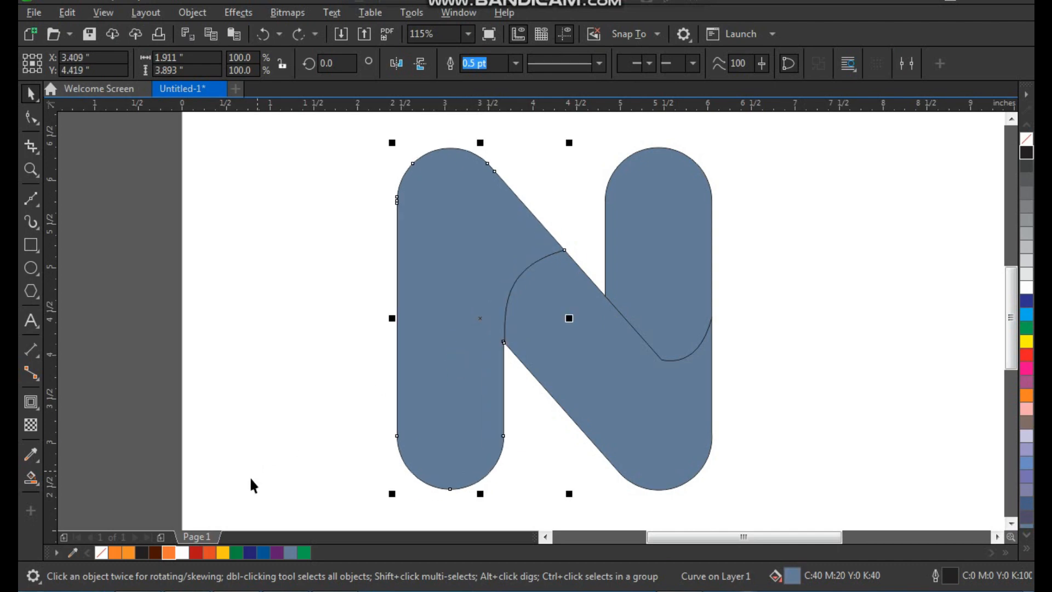
Step: Fill the left N bar red, R179 G15 B21, and apply a linear fountain fill from red near its base to yellow near its top
left_click(196, 553)
key("space")
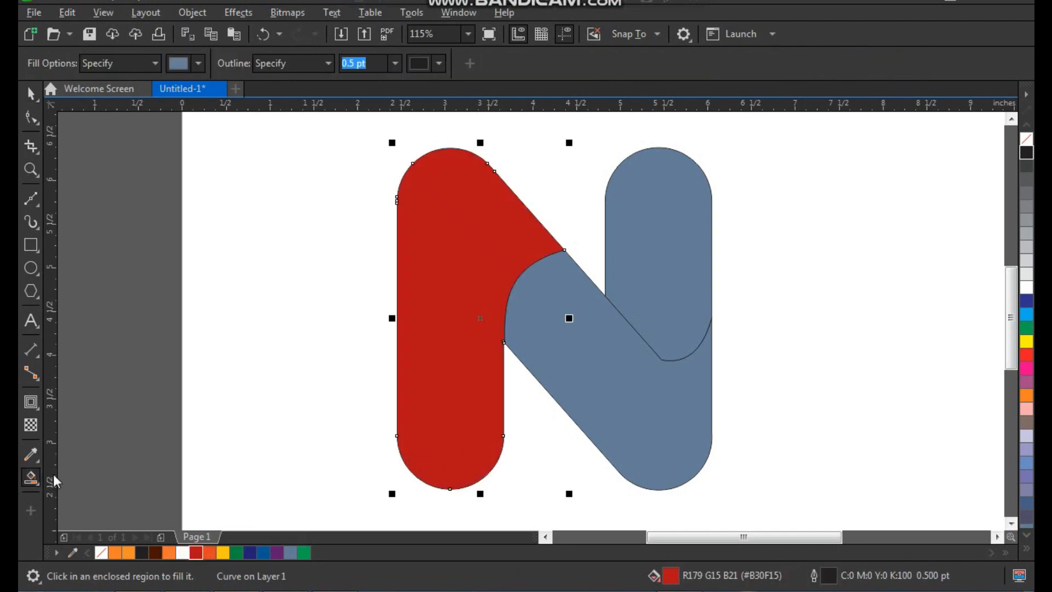
left_click(38, 463)
left_click(105, 469)
left_click(36, 482)
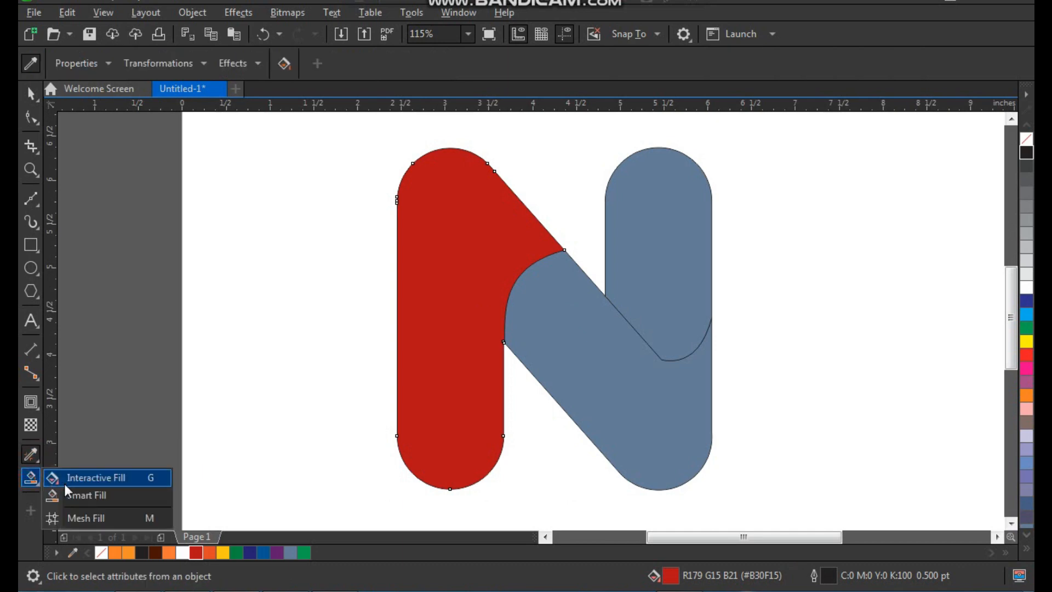
left_click(94, 475)
left_click_drag(452, 447, 453, 235)
left_click_drag(237, 552, 456, 237)
left_click_drag(223, 552, 454, 236)
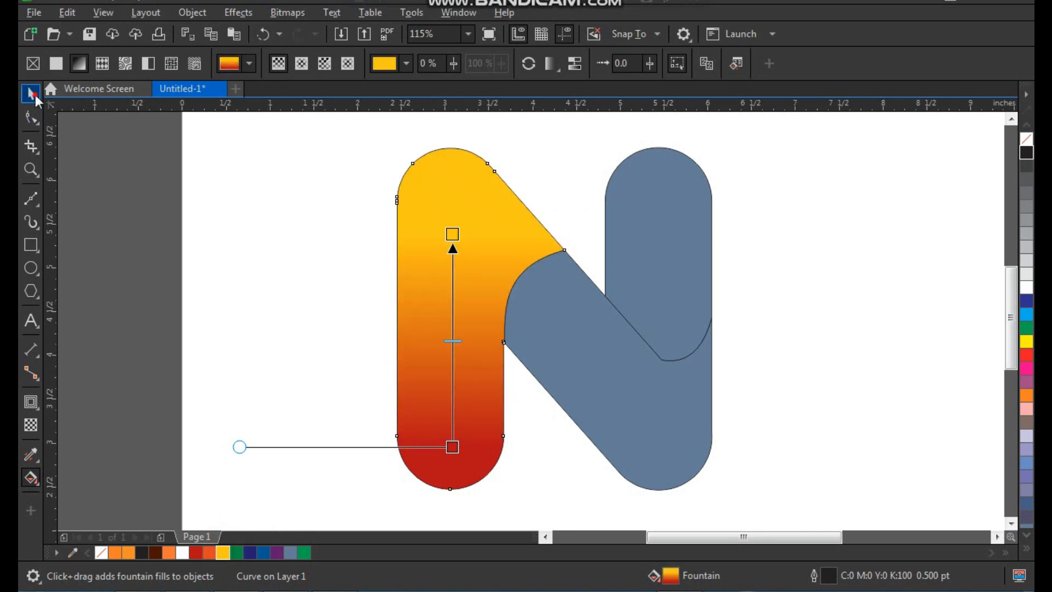
Step: Fill the diagonal piece red and give it a linear fountain fill running from red at its upper end to yellow at its lower corner
left_click(30, 94)
left_click(585, 340)
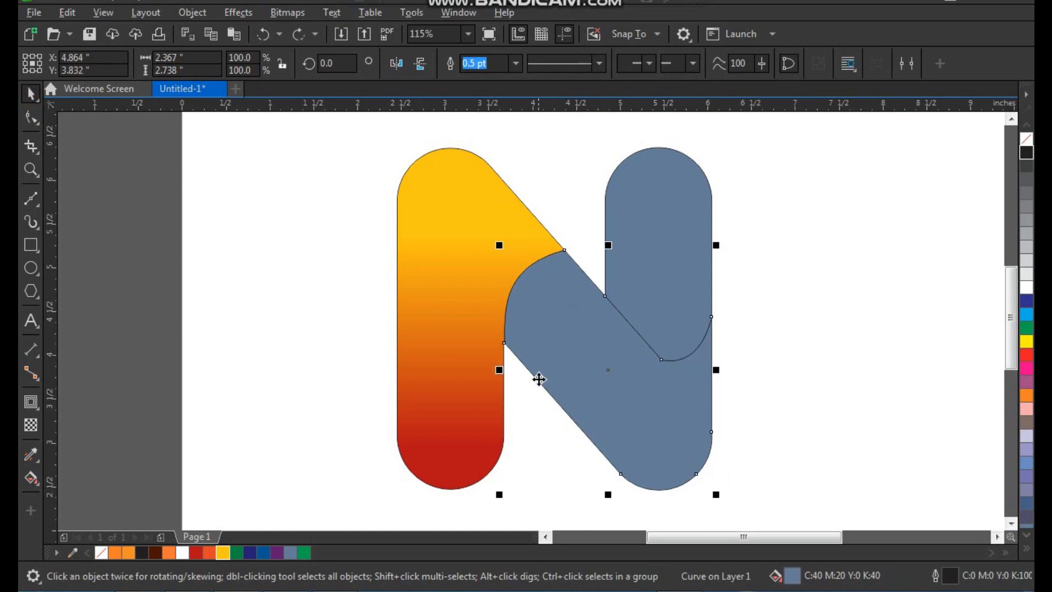
left_click(199, 553)
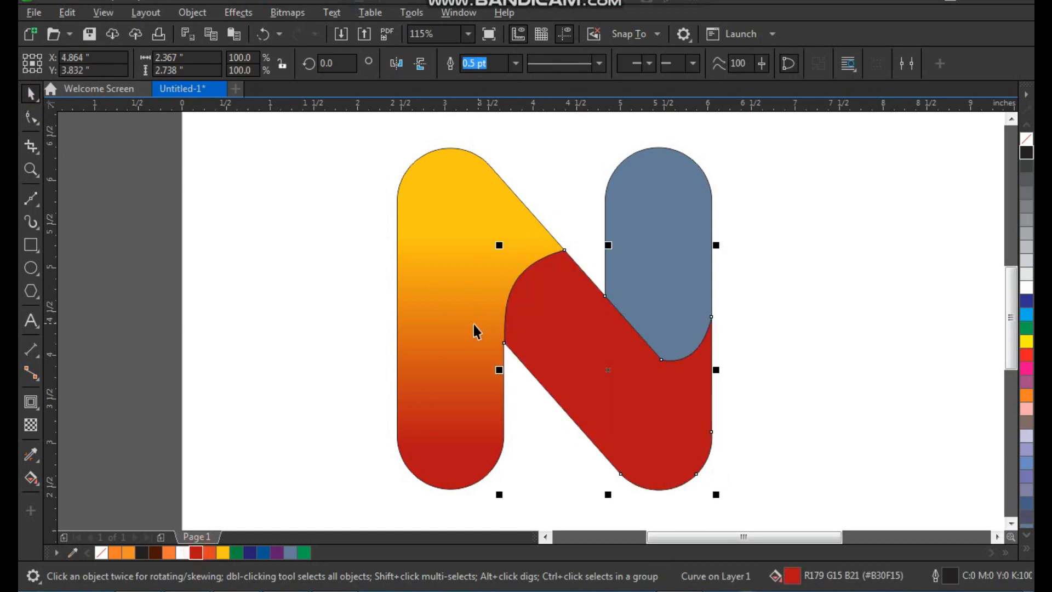
left_click(30, 481)
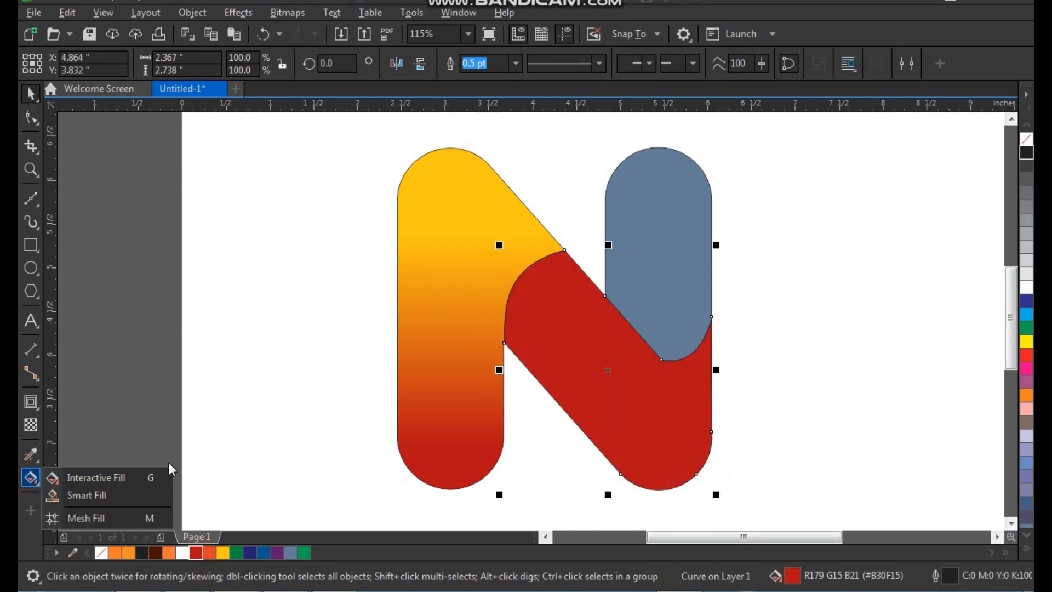
left_click(109, 477)
left_click_drag(549, 316, 665, 443)
left_click_drag(222, 555, 665, 443)
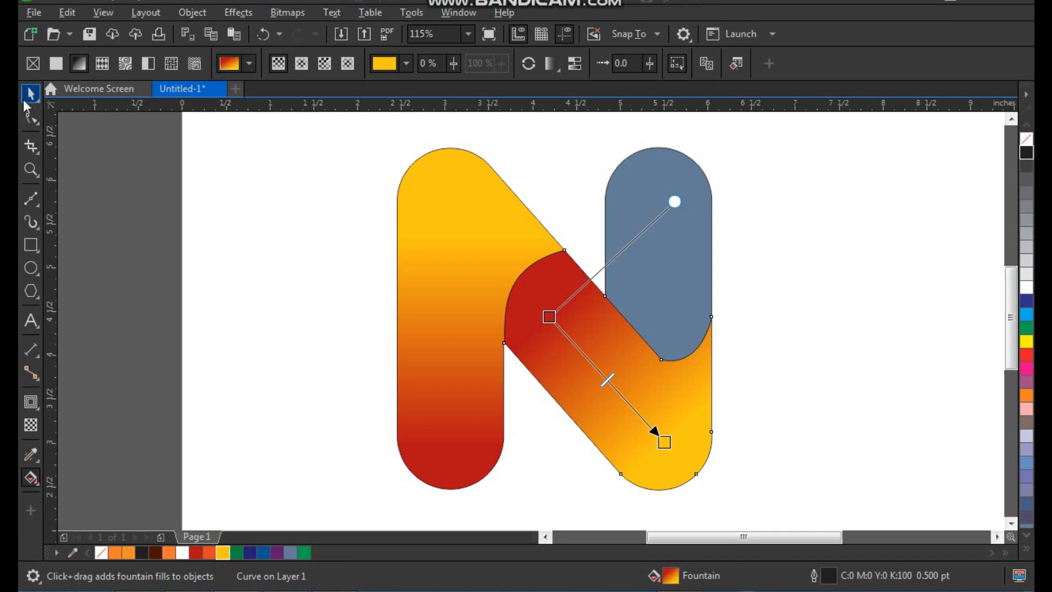
Step: Fill the upper piece of the right bar red and apply a vertical fountain fill from red below to yellow above
left_click(31, 94)
left_click(170, 225)
left_click(662, 288)
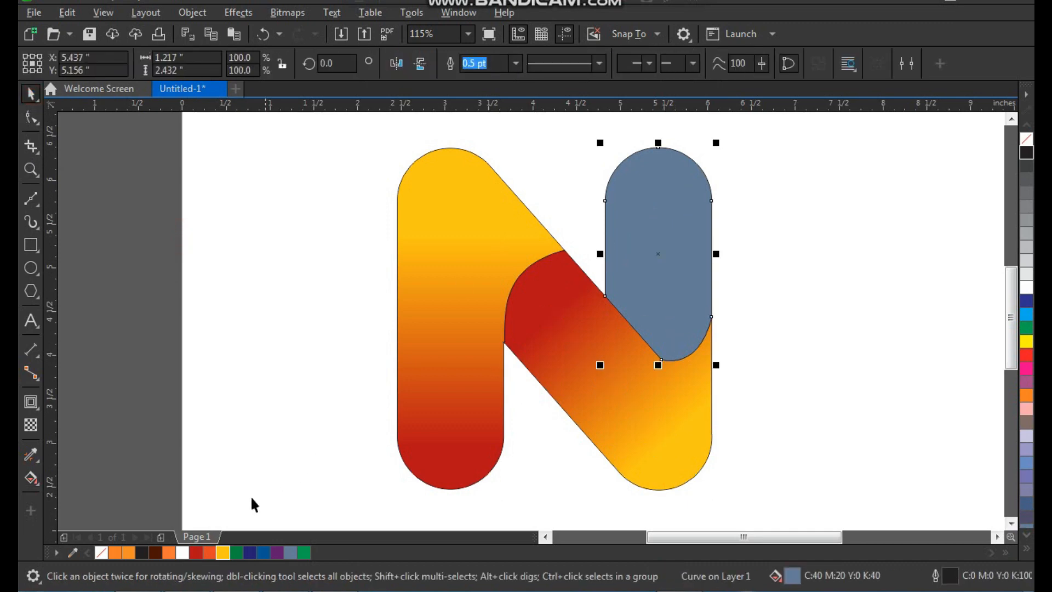
left_click(196, 554)
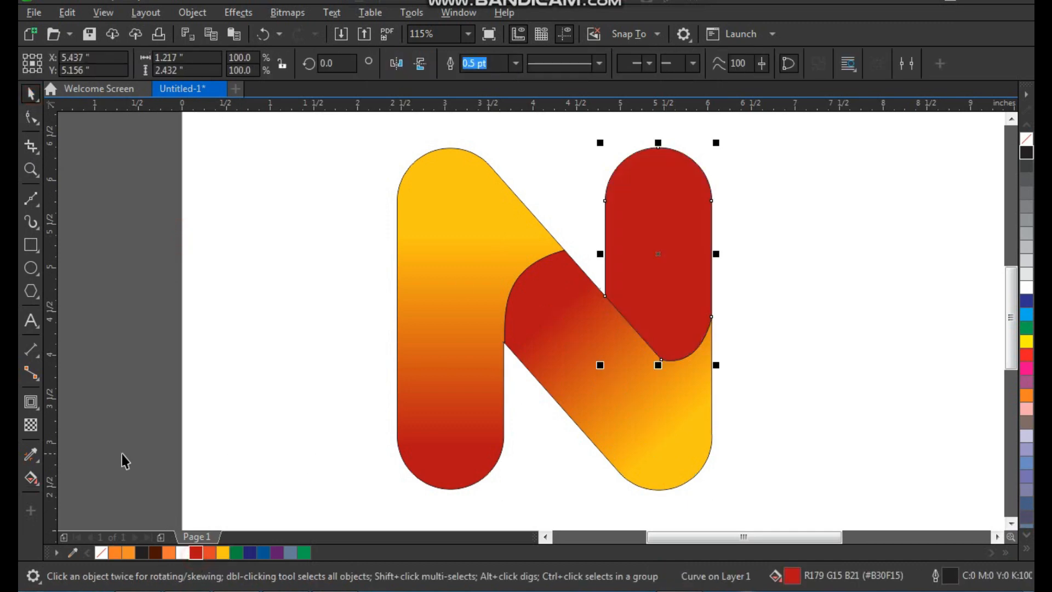
left_click(31, 478)
left_click_drag(664, 310, 663, 183)
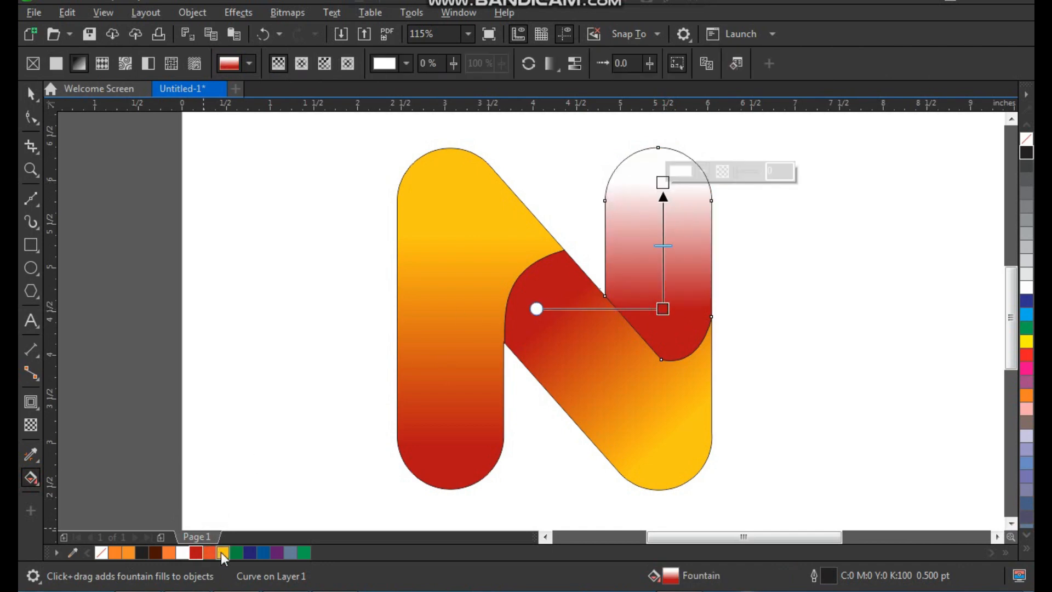
left_click_drag(507, 307, 664, 183)
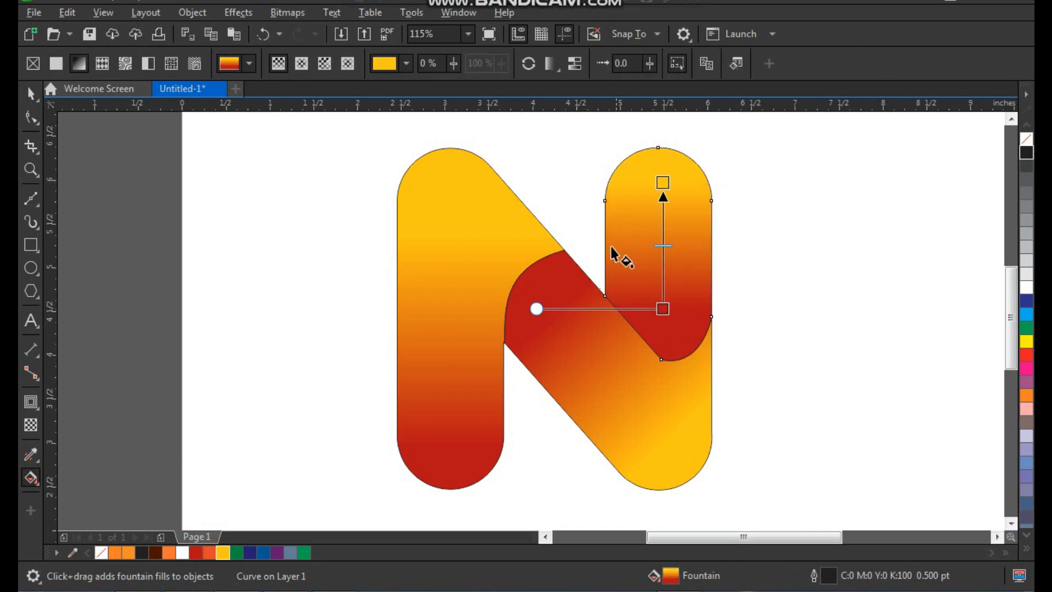
Step: Select all three N pieces, move them together slightly to the right on the page, and remove their outlines
left_click(26, 96)
left_click(189, 219)
left_click(658, 282)
left_click(608, 355)
left_click(441, 272, "shift")
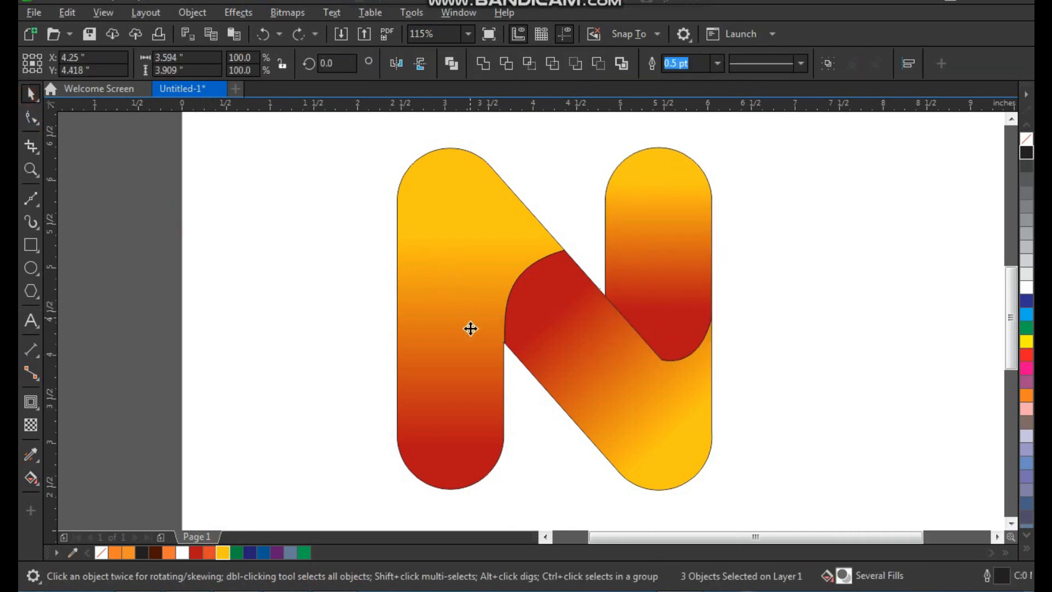
scroll(471, 315, "down", 3)
left_click_drag(488, 334, 563, 331)
key("z")
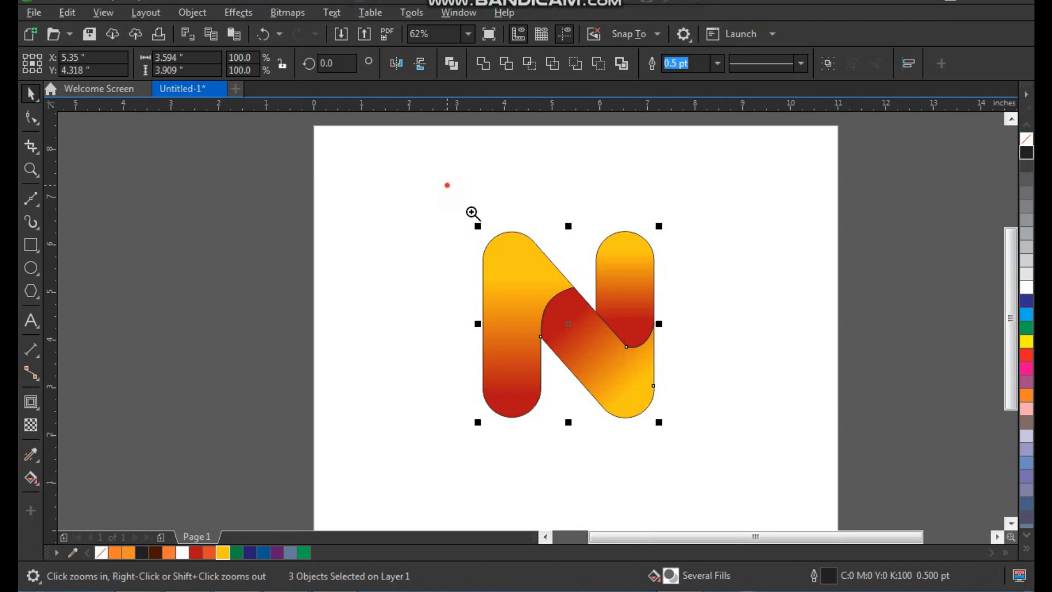
left_click_drag(446, 186, 778, 488)
right_click(1027, 138)
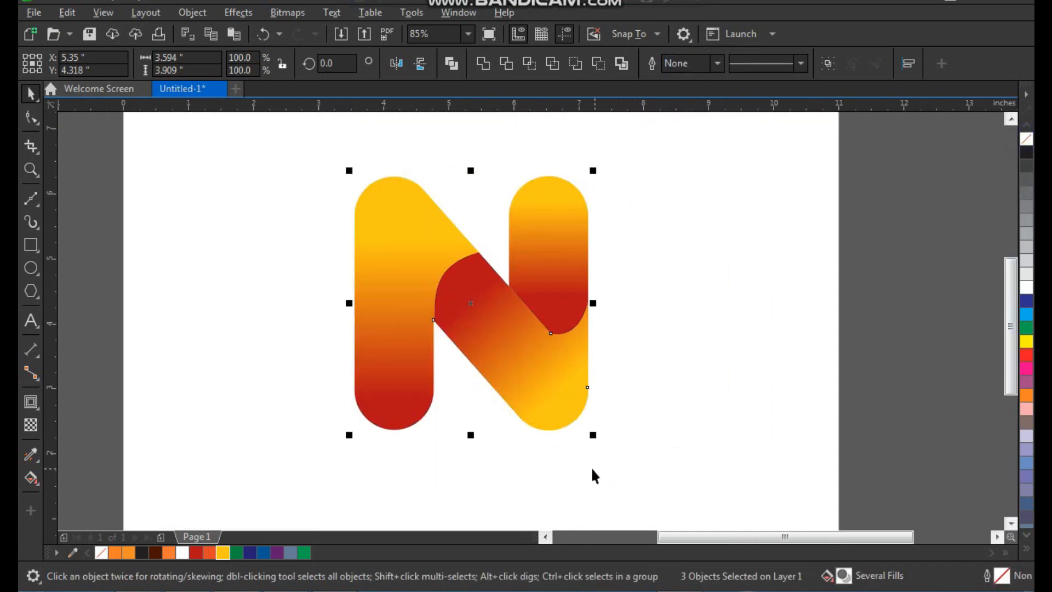
Step: Scale the N down proportionally to about 2 inches wide, leaving free page space beneath it
left_click_drag(594, 440, 544, 329)
left_click(634, 327)
key("z")
left_click_drag(340, 176, 778, 582)
Step: Add the artistic text "COMPANY LOGO" below the N
left_click(400, 373)
key("F8")
left_click(376, 354)
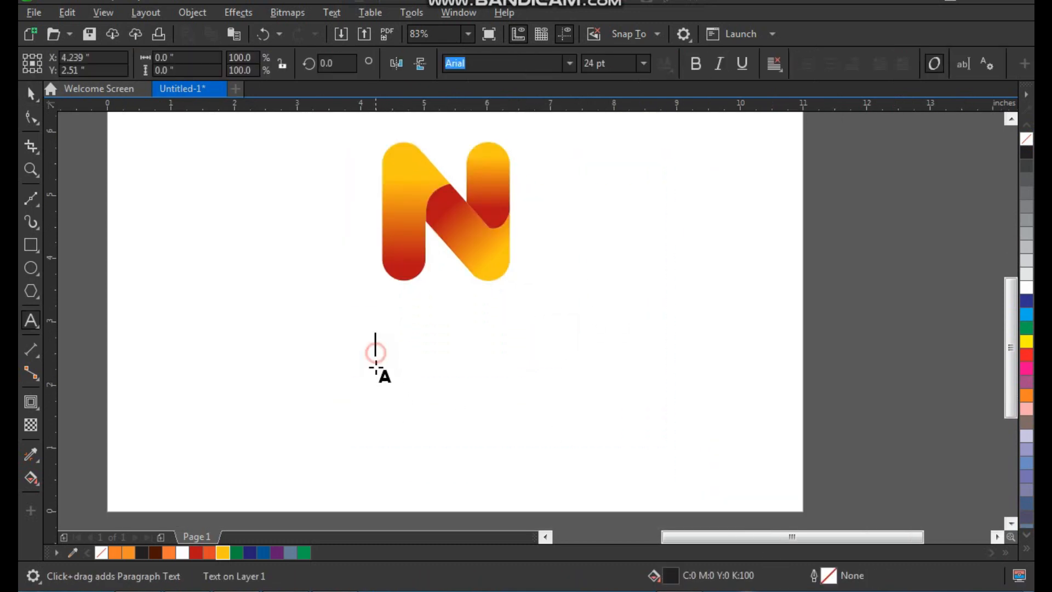
type("COMPANY LOGO")
key("ctrl+space")
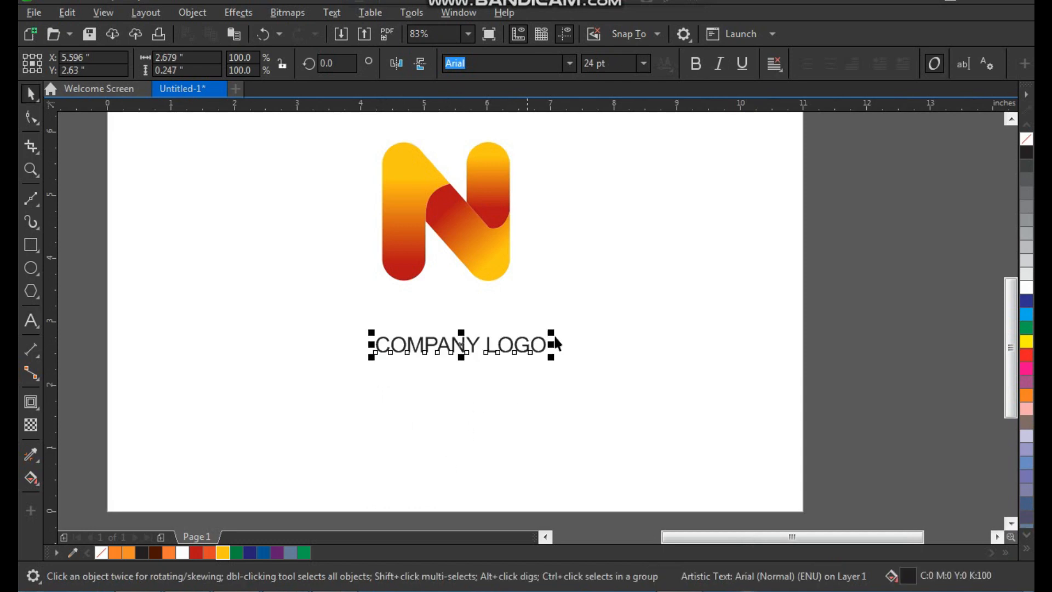
Step: Make the COMPANY LOGO text bold and set its font to ContextBlackSSi
left_click(697, 64)
left_click(571, 63)
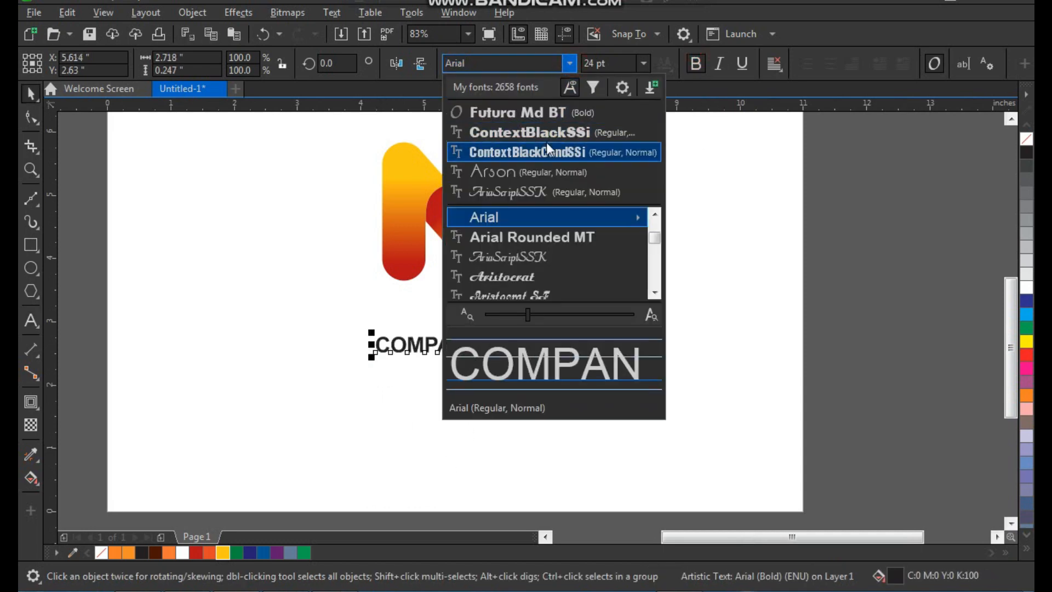
left_click(548, 132)
Step: Place a smaller 20.18 pt copy of the company name beneath it and change the copy's text to "your slogan here"
left_click_drag(513, 346, 470, 367)
key("F8")
key("ctrl+a")
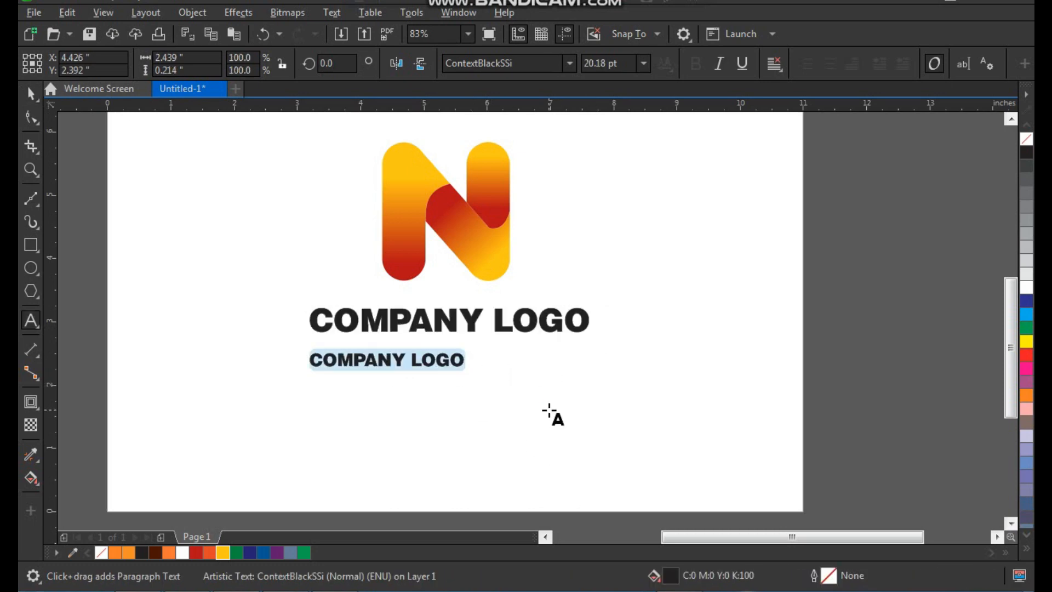
type("your slogan here")
key("ctrl+space")
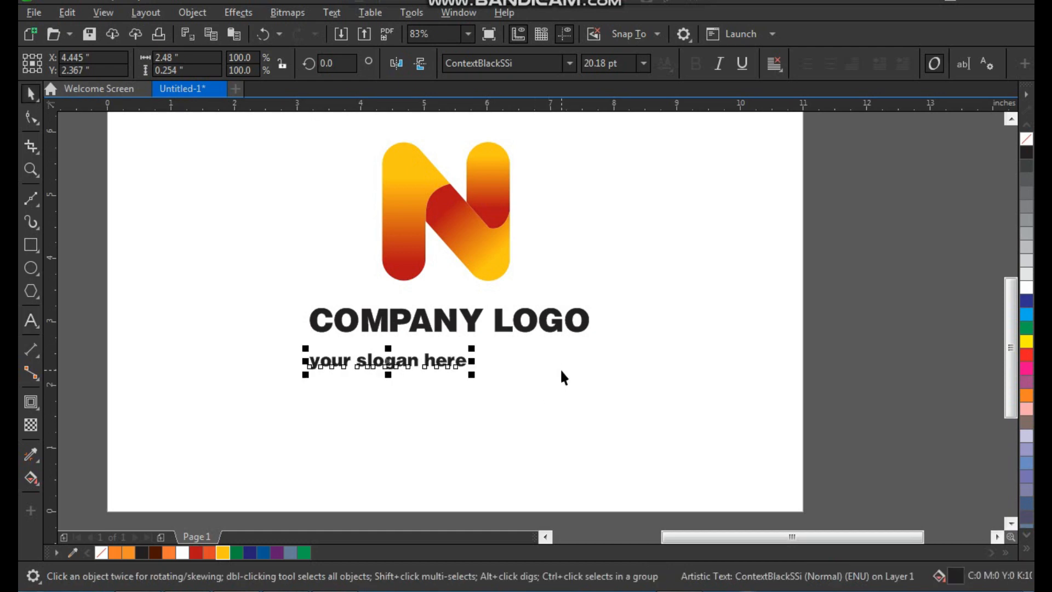
Step: Widen the slogan's letter spacing until it is about 3.6 inches wide, and center it horizontally under COMPANY LOGO
key("F10")
left_click_drag(473, 375, 552, 376)
key("space")
left_click(567, 323, "shift")
key("c")
Step: Nudge the slogan up closer to the company name
left_click(637, 383)
left_click(562, 357)
key("Up")
key("Up")
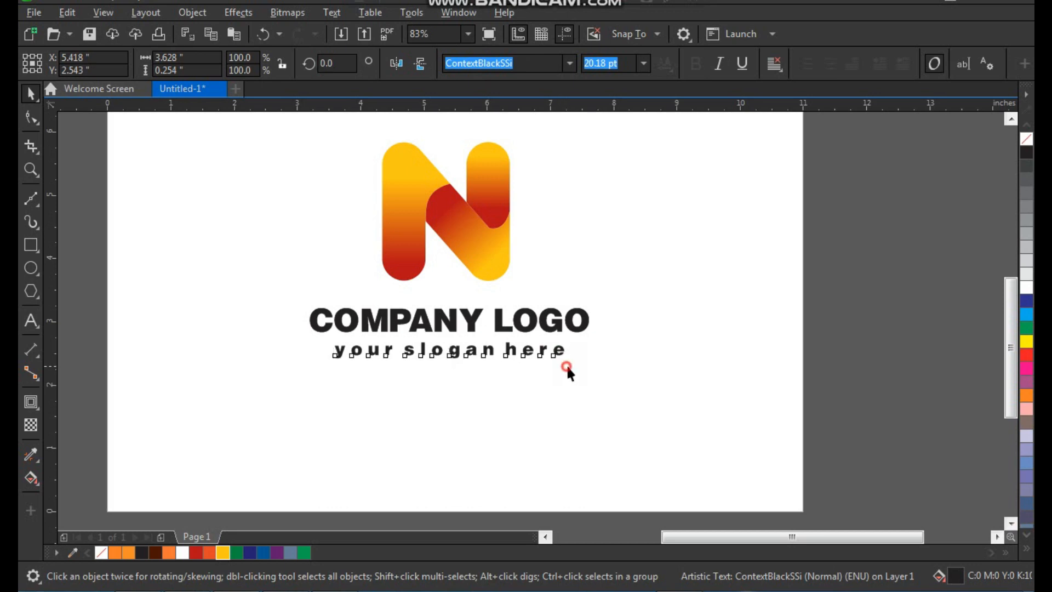
left_click(565, 363)
Step: Select the N and both text lines, scale them down together to about 4 inches wide, and move them slightly down and right
scroll(578, 202, "up", 1)
key("ctrl+a")
left_click_drag(595, 155, 580, 165)
left_click_drag(470, 251, 506, 278)
left_click(630, 277)
key("z")
left_click_drag(263, 142, 640, 391)
key("space")
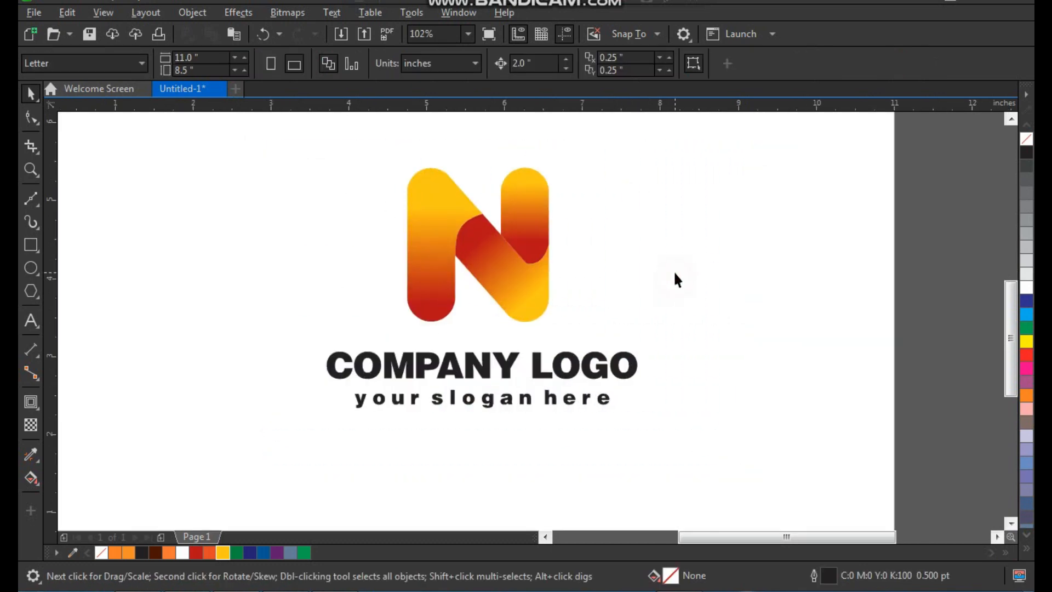